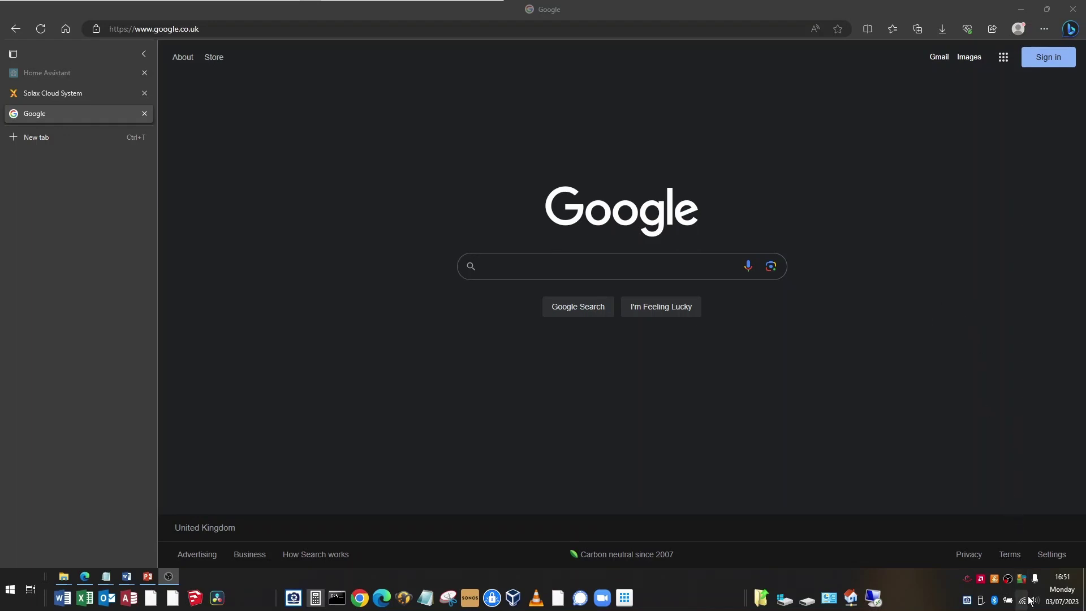
# Step: Leave the PowerPoint slide show and bring up the Edge window showing the Google home page
pyautogui.moveTo(1023, 606)
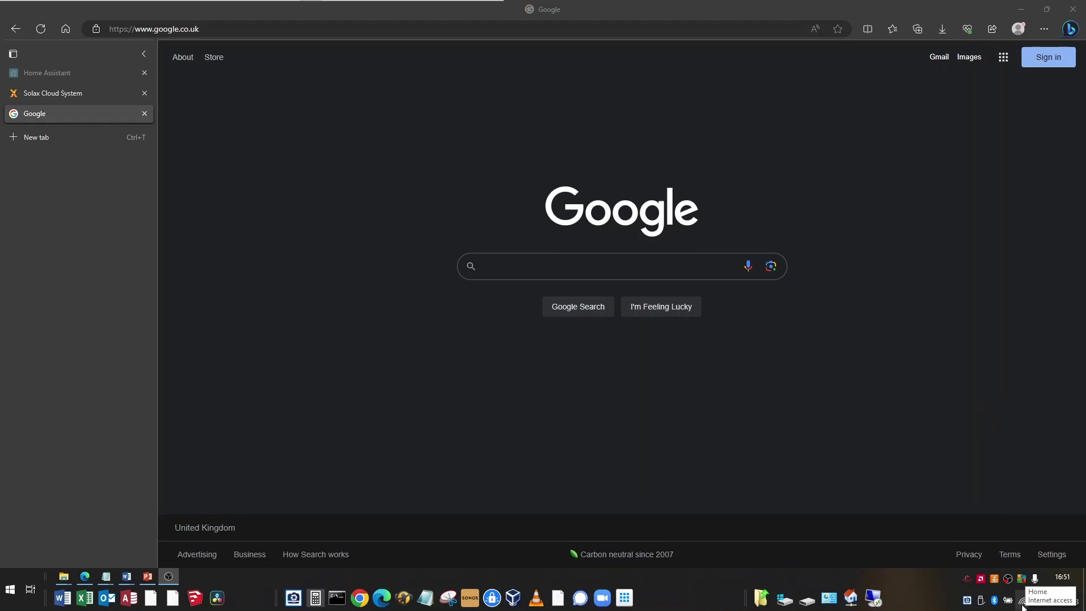
# Step: Connect the PC to the dongle's open Wifi_SVKF network, then go back to the setup slide show
pyautogui.click(1022, 604)
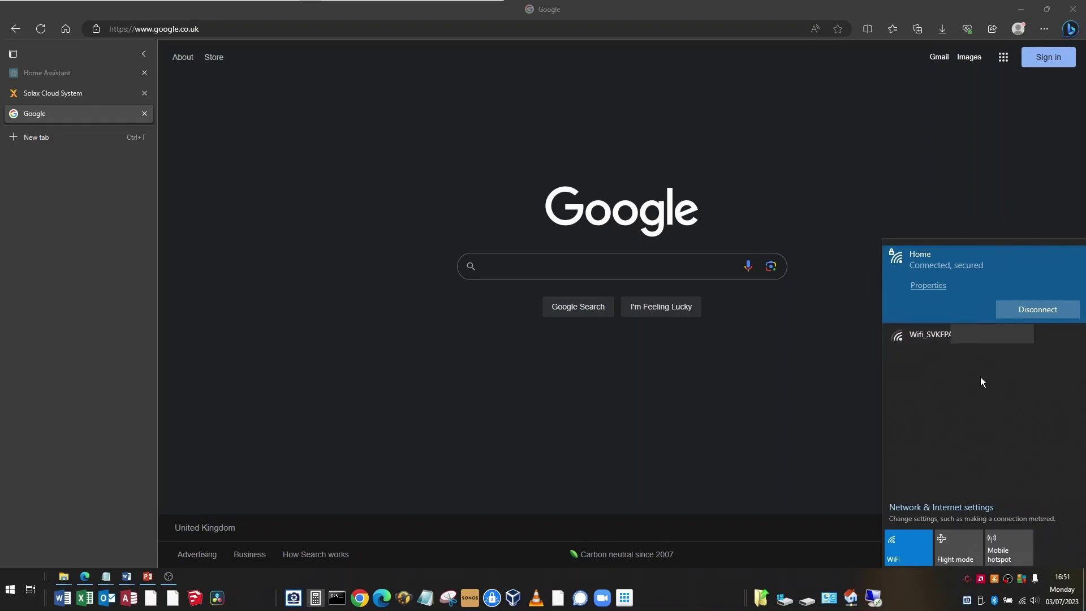
pyautogui.click(978, 342)
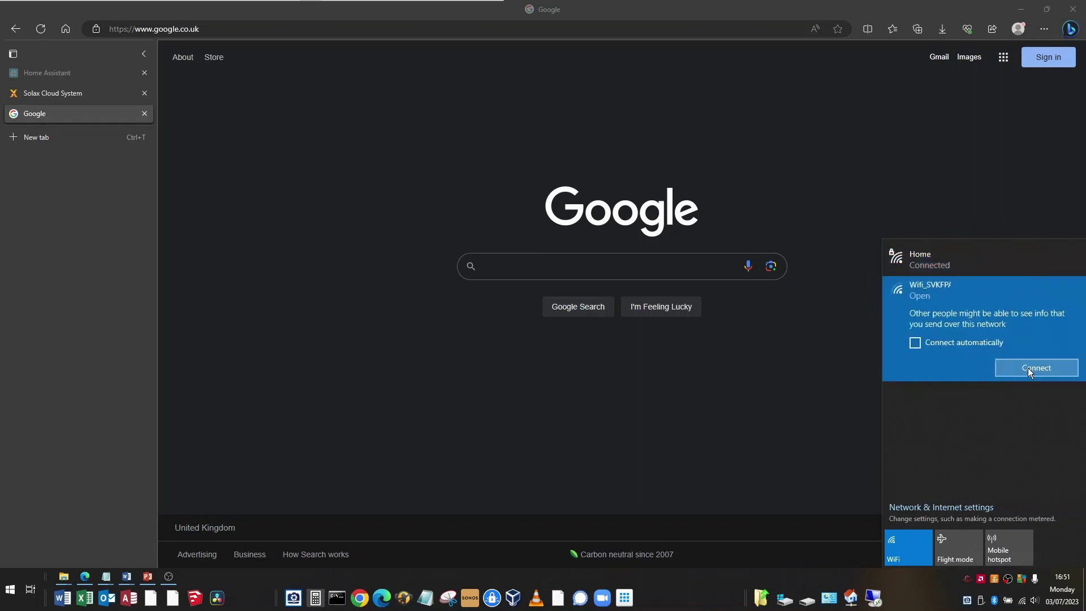
pyautogui.click(1036, 369)
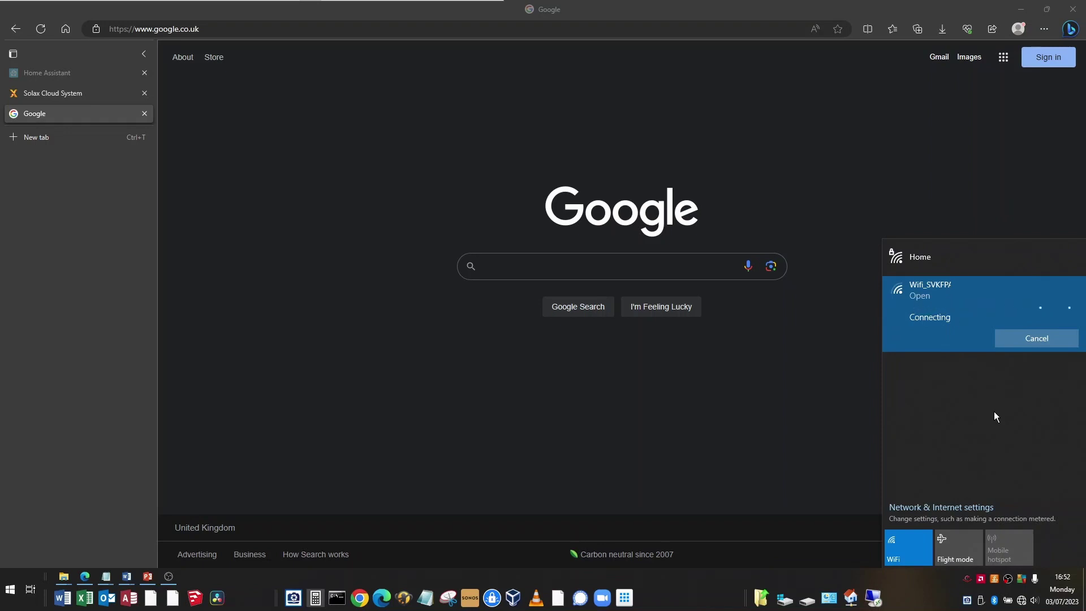
pyautogui.click(169, 575)
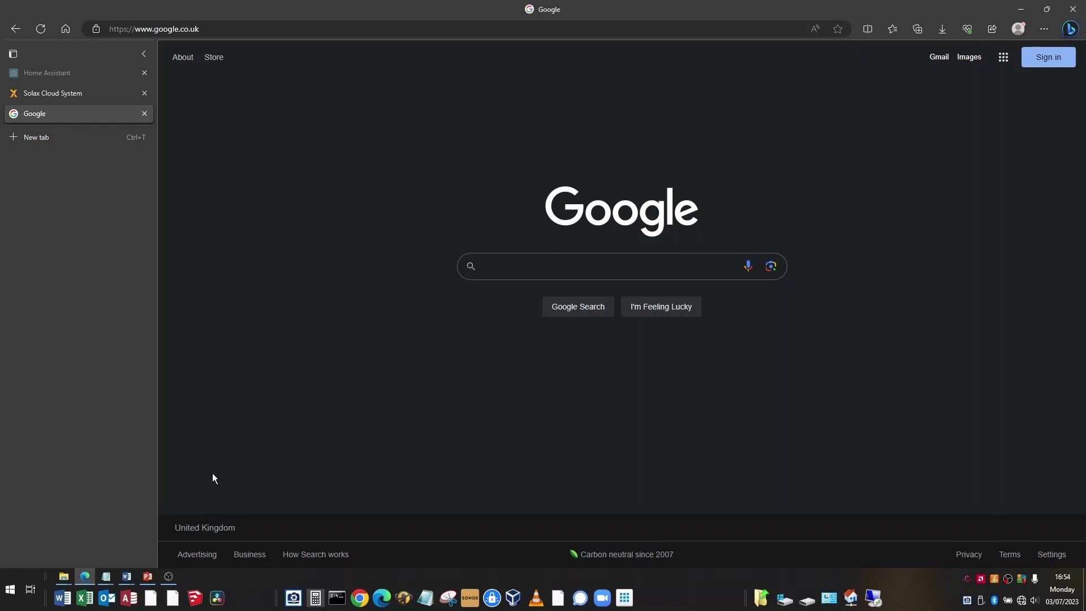
pyautogui.click(148, 576)
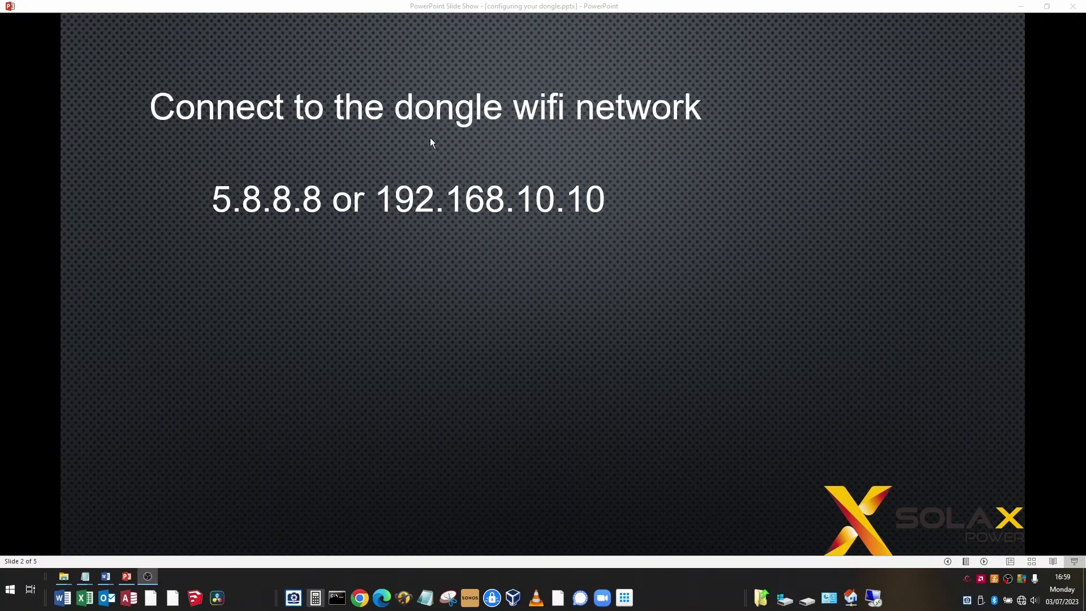
# Step: Open a fresh Edge browser window on a blank New tab page
pyautogui.click(382, 598)
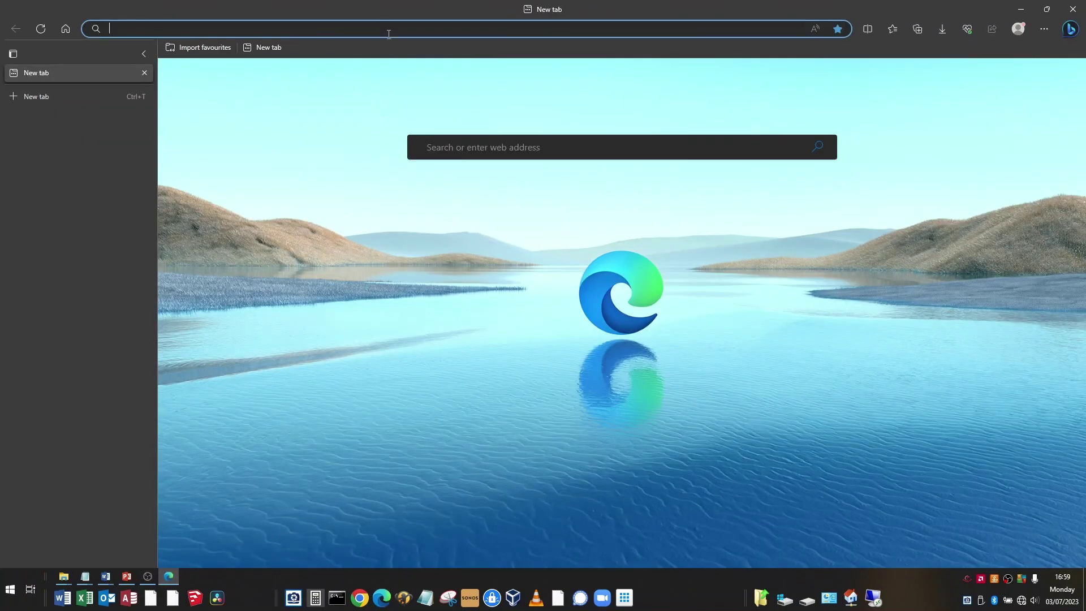
# Step: Go to 192.168.10.10 and enter the username 'admin' in the dongle's sign-in prompt
pyautogui.write('19')
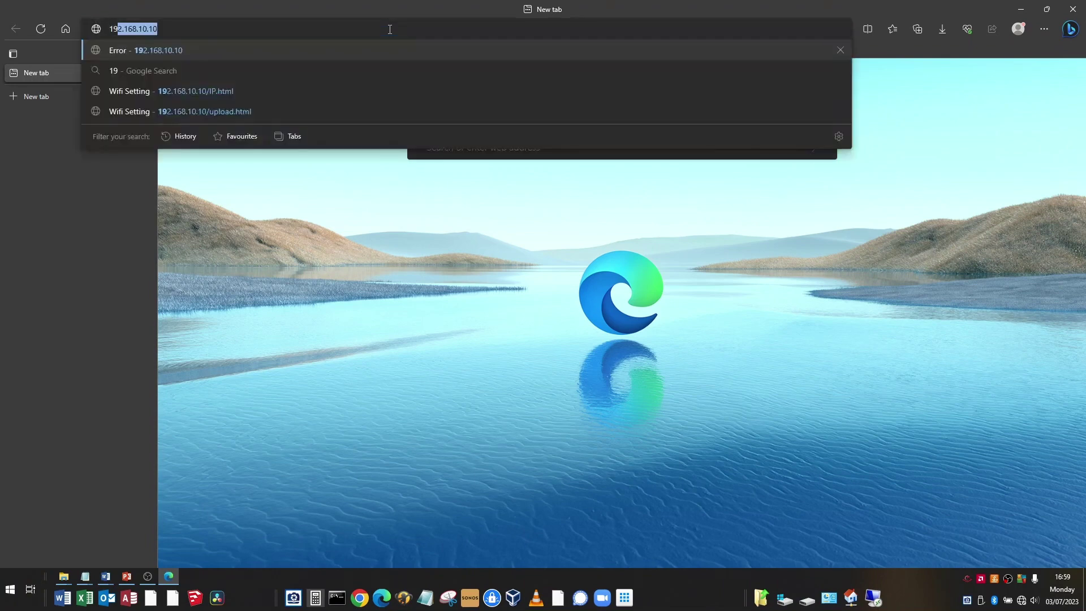
pyautogui.write('2.168.10.10')
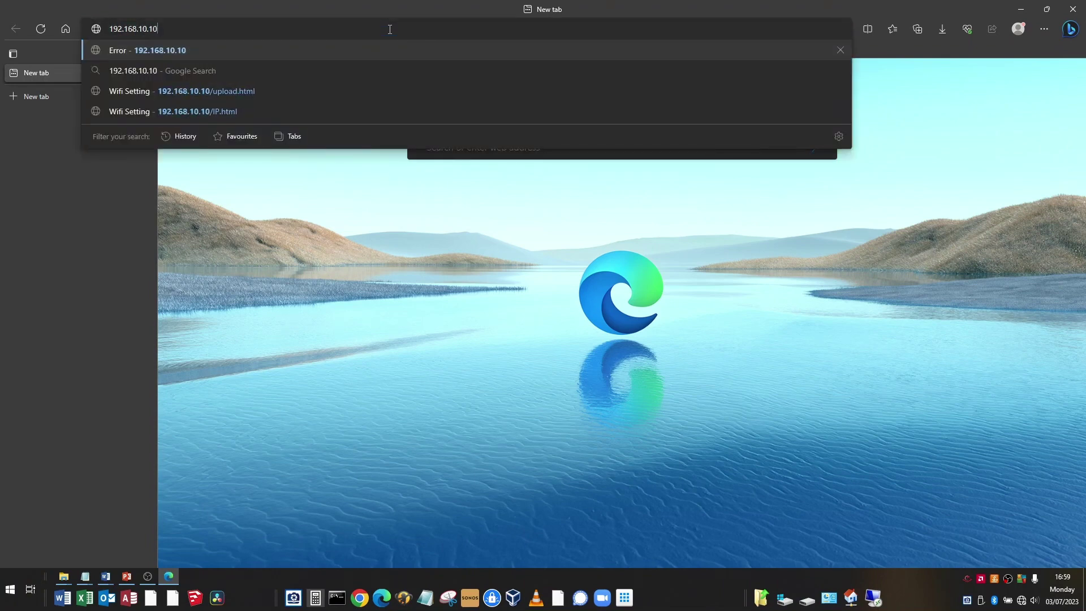
pyautogui.press('Return')
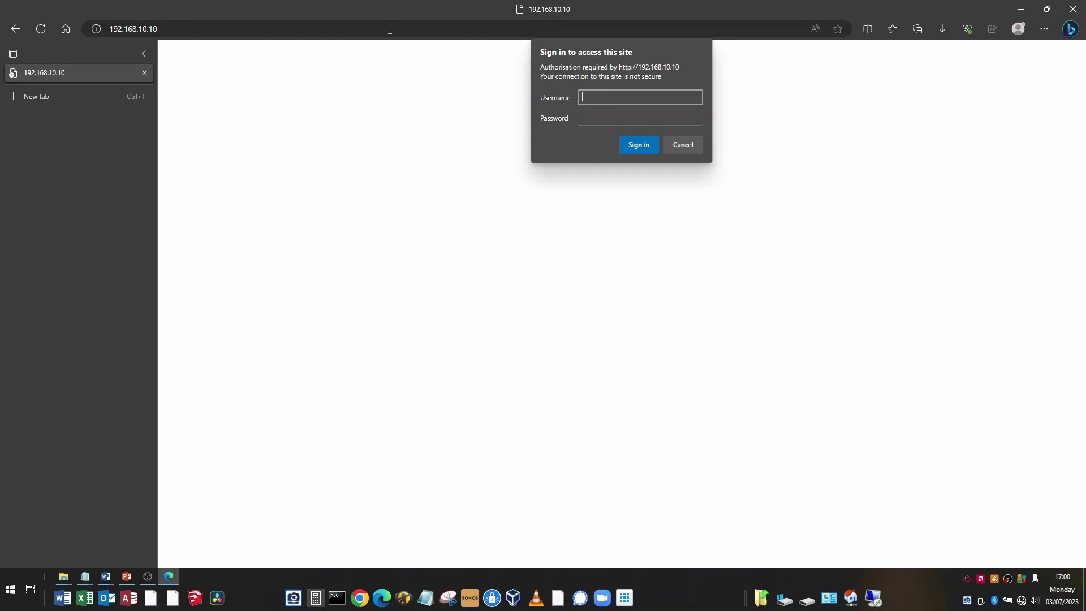
pyautogui.write('admin')
pyautogui.press('Tab')
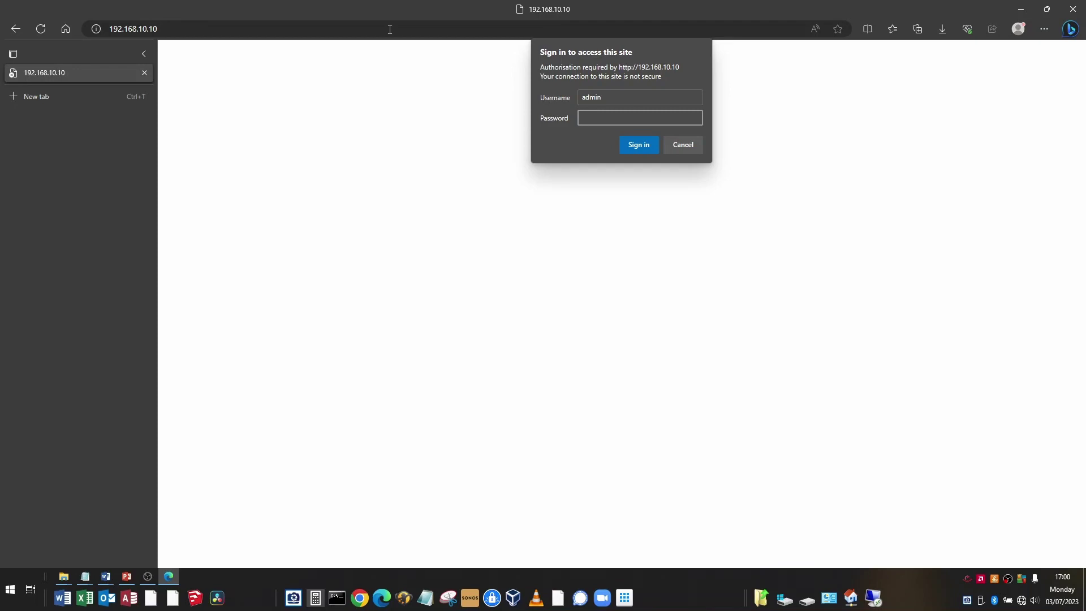
# Step: Back on slide 2, reveal both alternative username-and-password pairs for the dongle
pyautogui.click(127, 576)
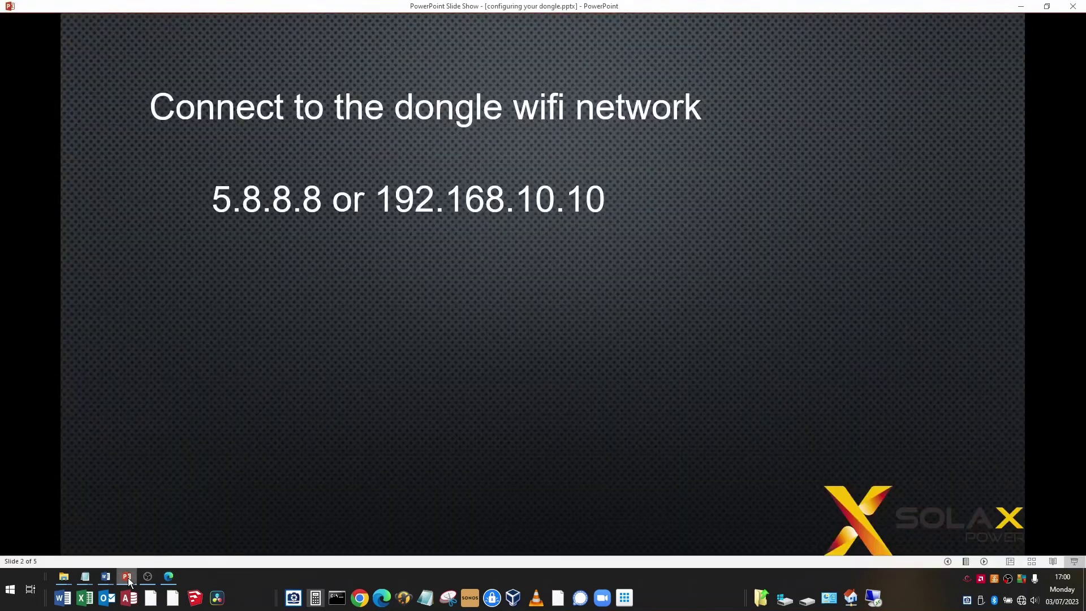
pyautogui.click(568, 300)
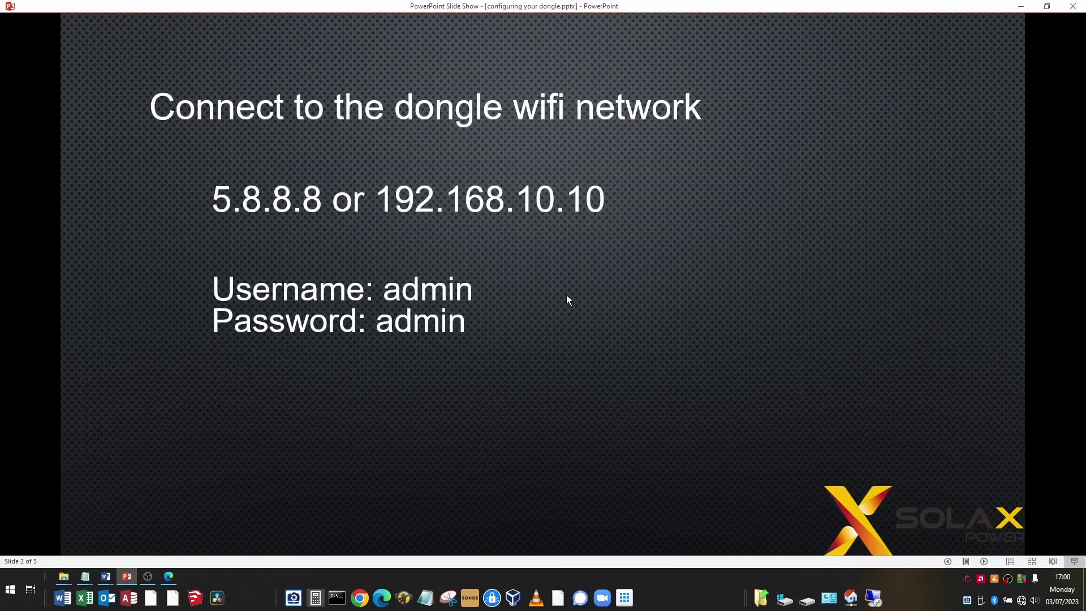
pyautogui.click(568, 300)
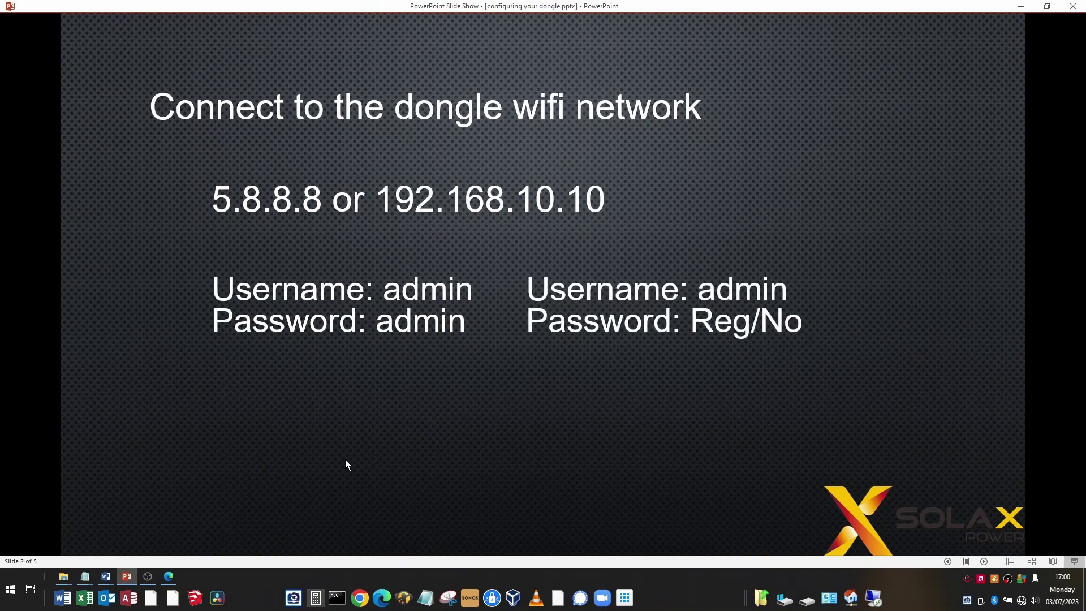
# Step: Enter the dongle password, sign in, decline saving it, and view the static IP settings page
pyautogui.click(168, 576)
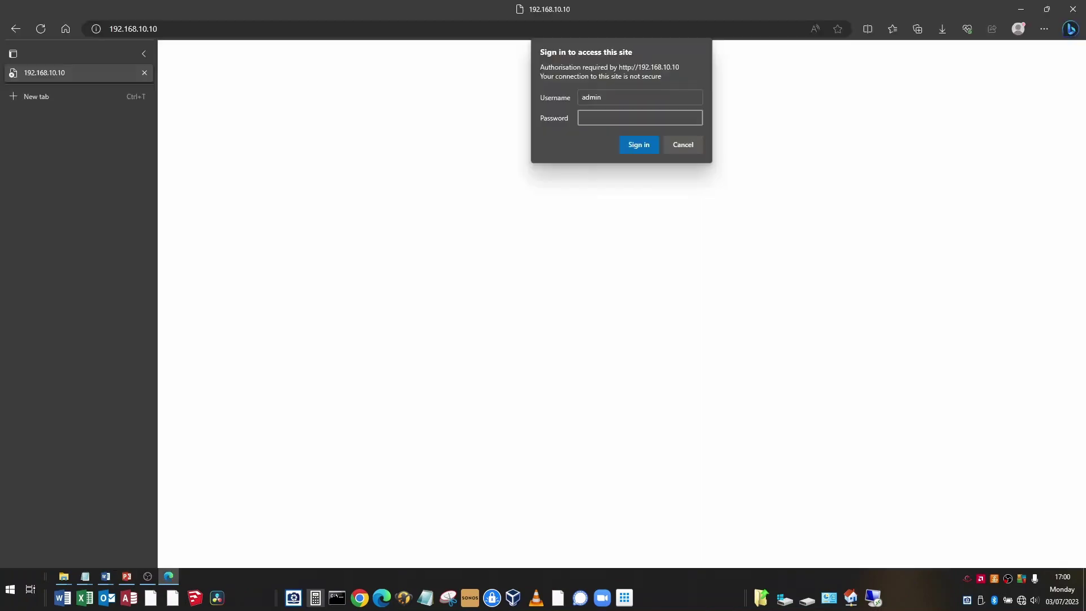
pyautogui.hotkey('alt', 'Tab')
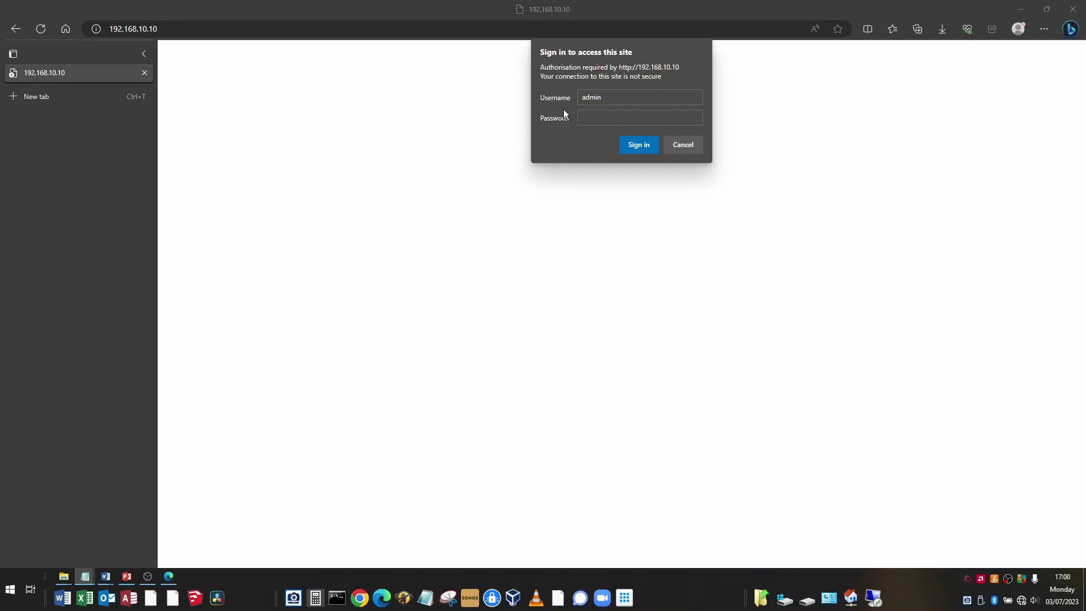
pyautogui.click(598, 115)
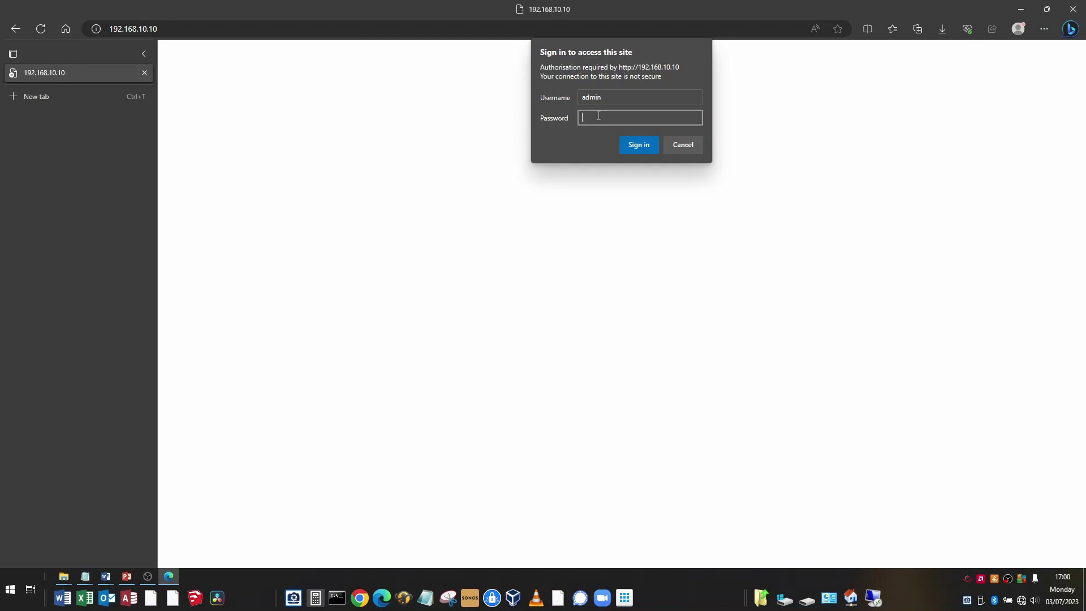
pyautogui.click(640, 147)
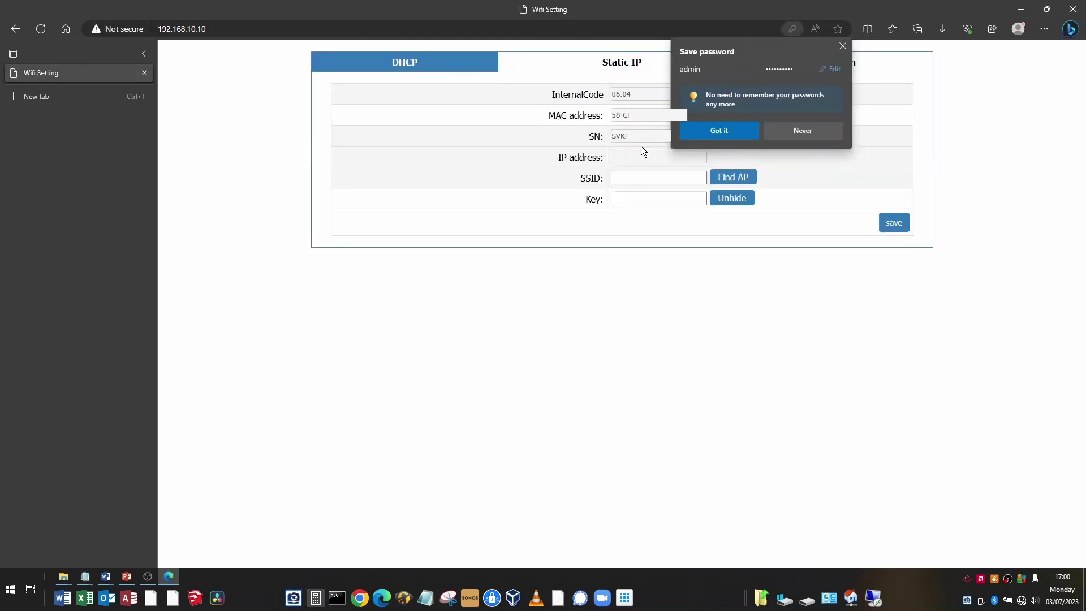
pyautogui.click(842, 46)
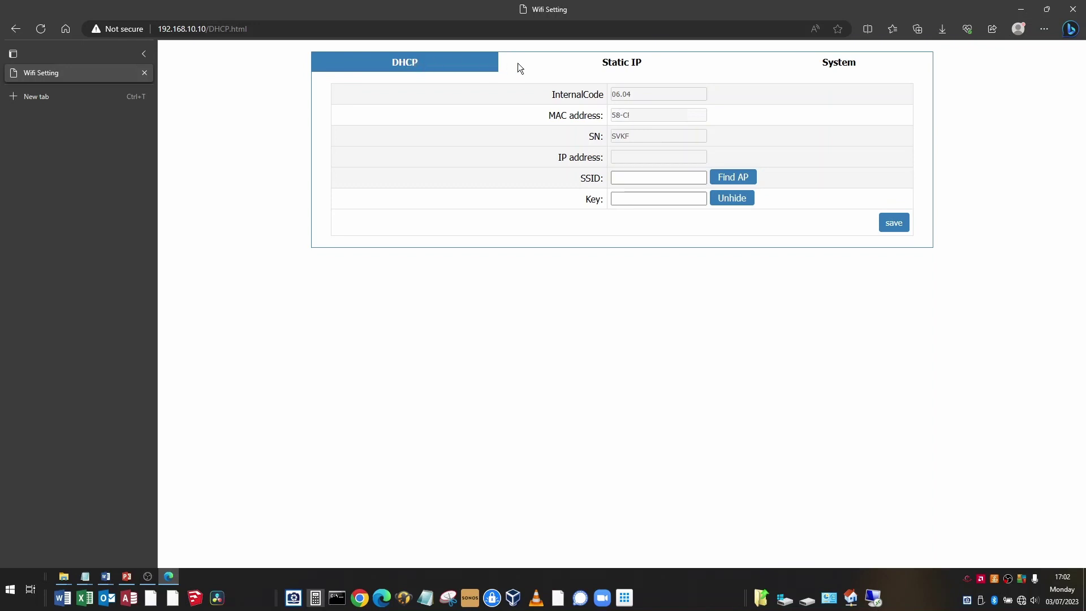
pyautogui.click(622, 65)
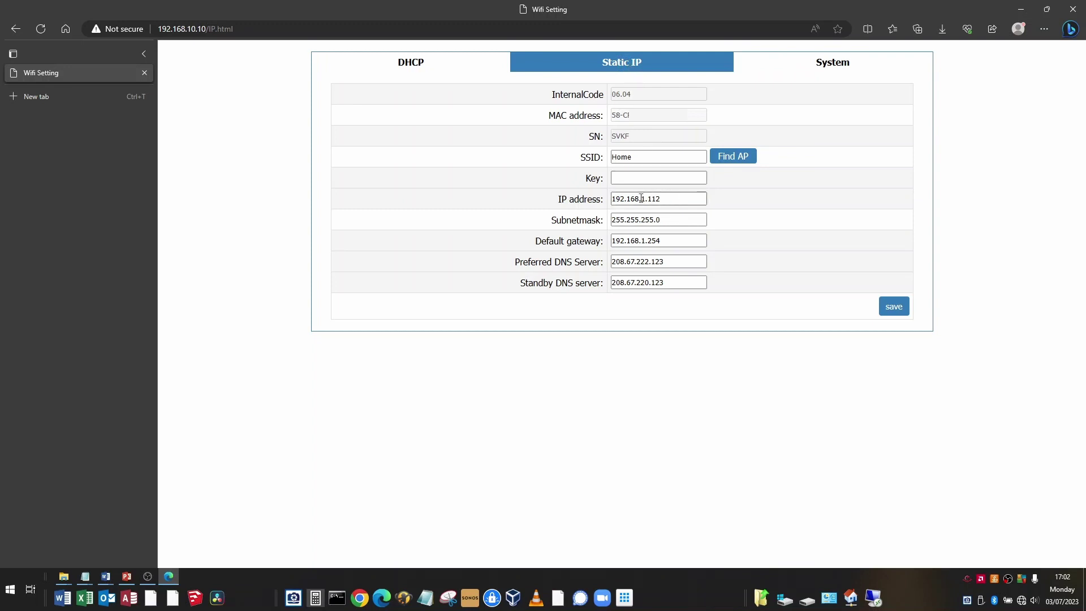
pyautogui.click(409, 65)
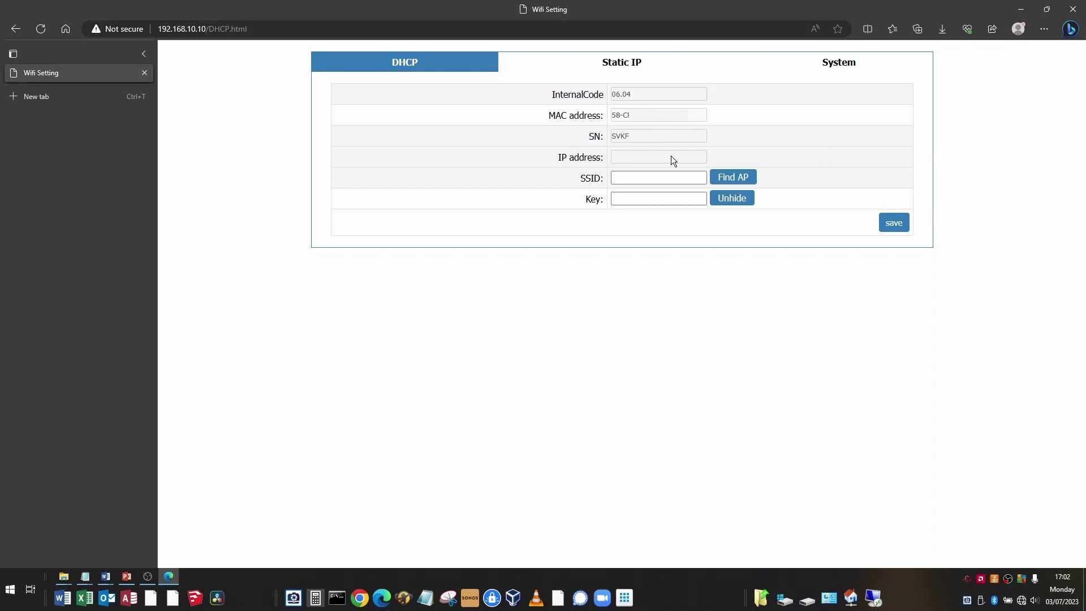
pyautogui.click(633, 63)
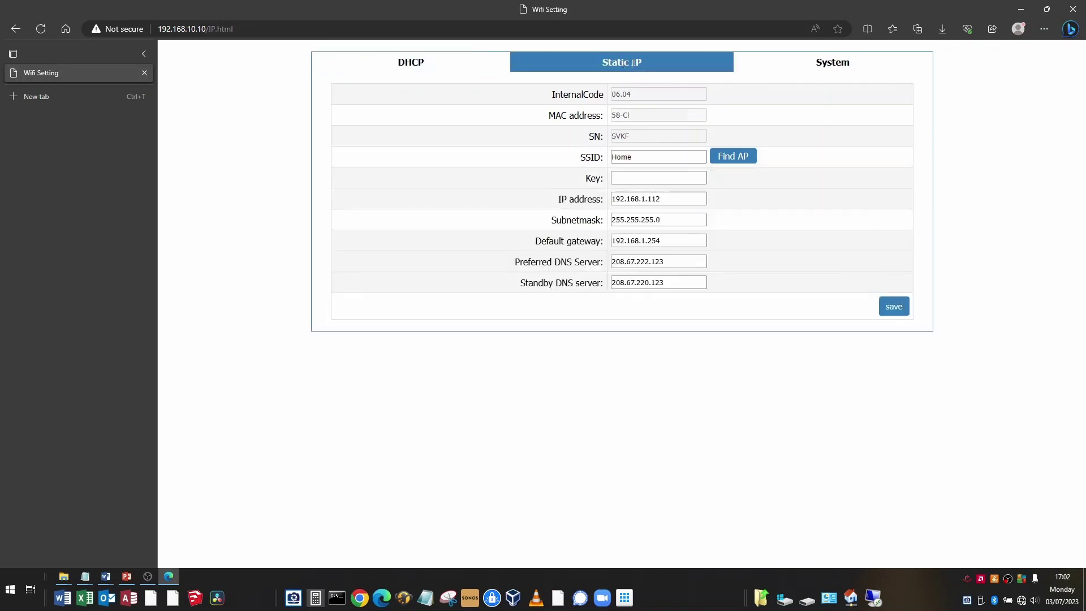
pyautogui.moveTo(704, 198); pyautogui.dragTo(613, 198)
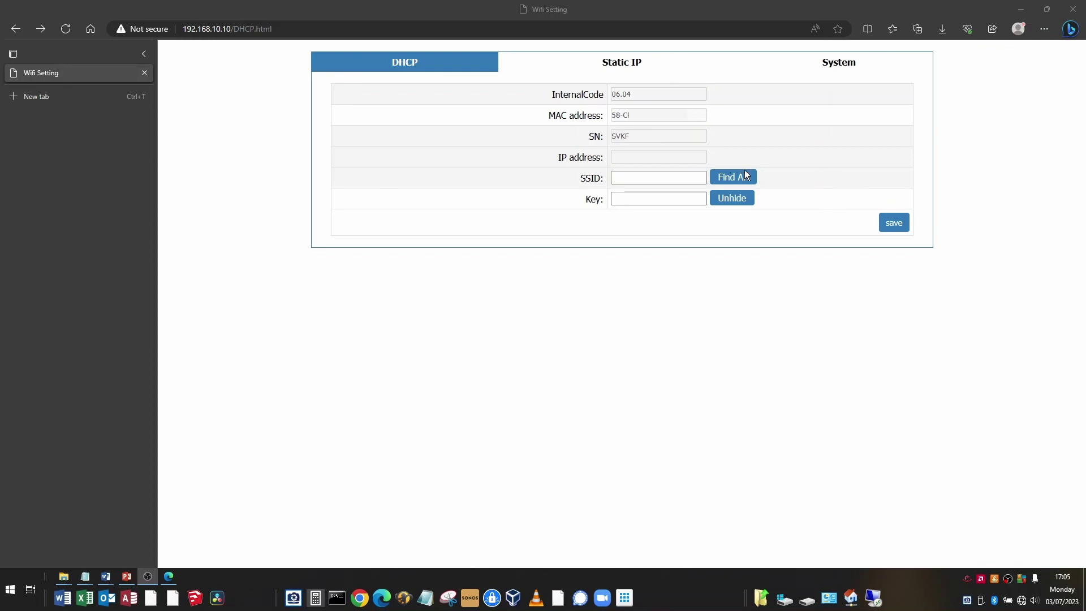
pyautogui.click(731, 180)
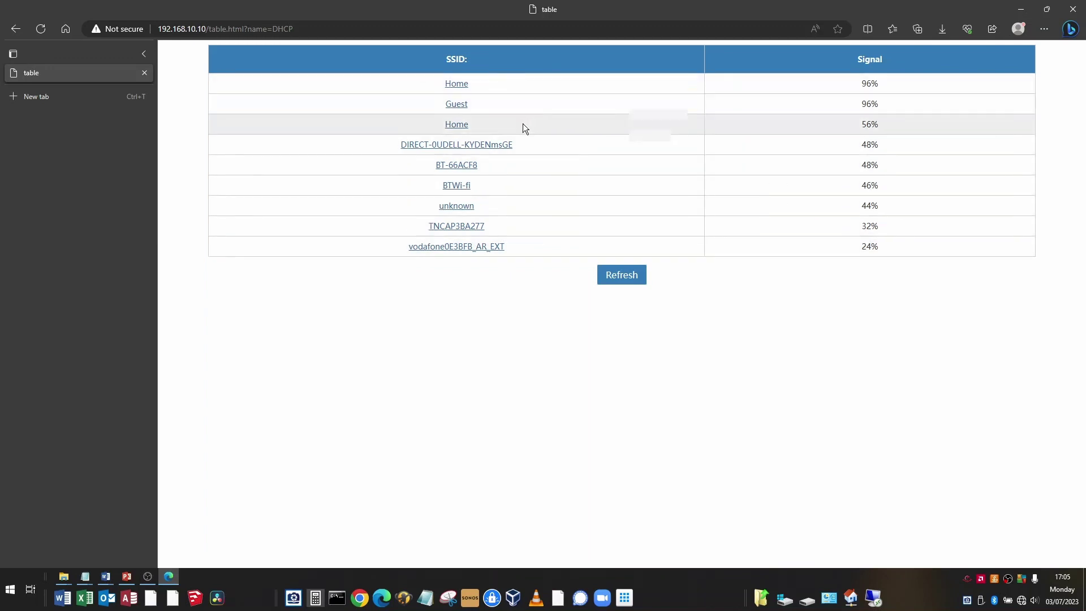
# Step: Choose the Home SSID, paste the Wi-Fi key copied from Notepad, and save the settings
pyautogui.click(457, 84)
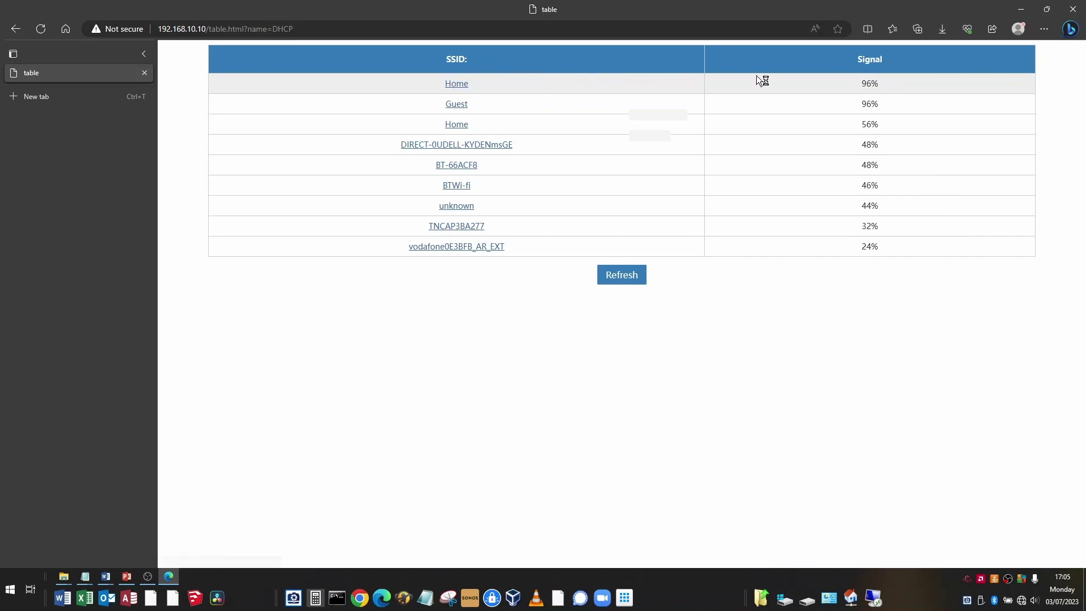
pyautogui.click(456, 85)
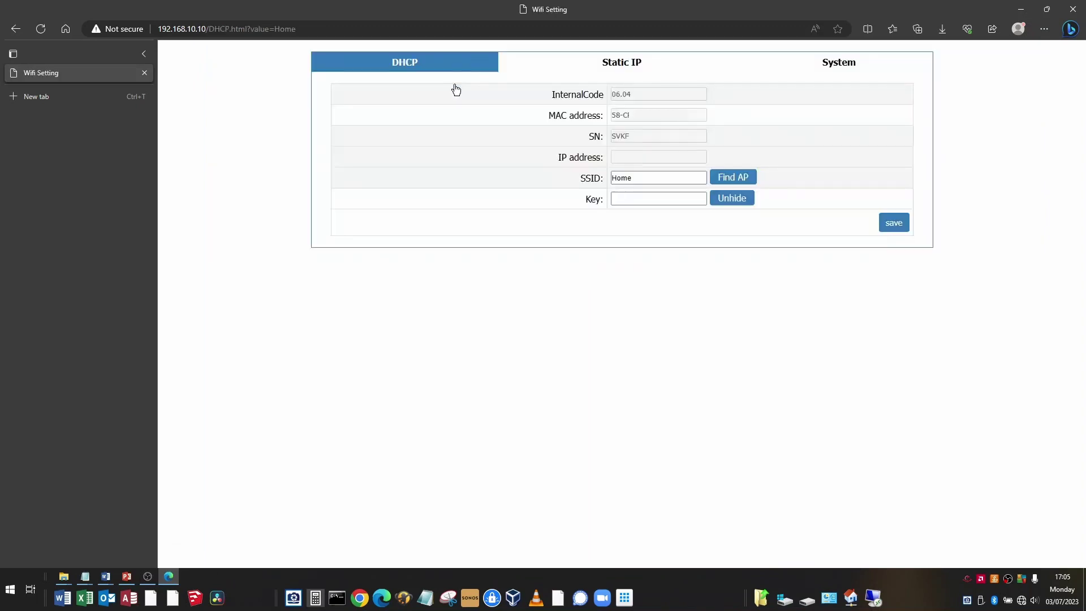
pyautogui.click(628, 198)
pyautogui.hotkey('alt', 'Tab')
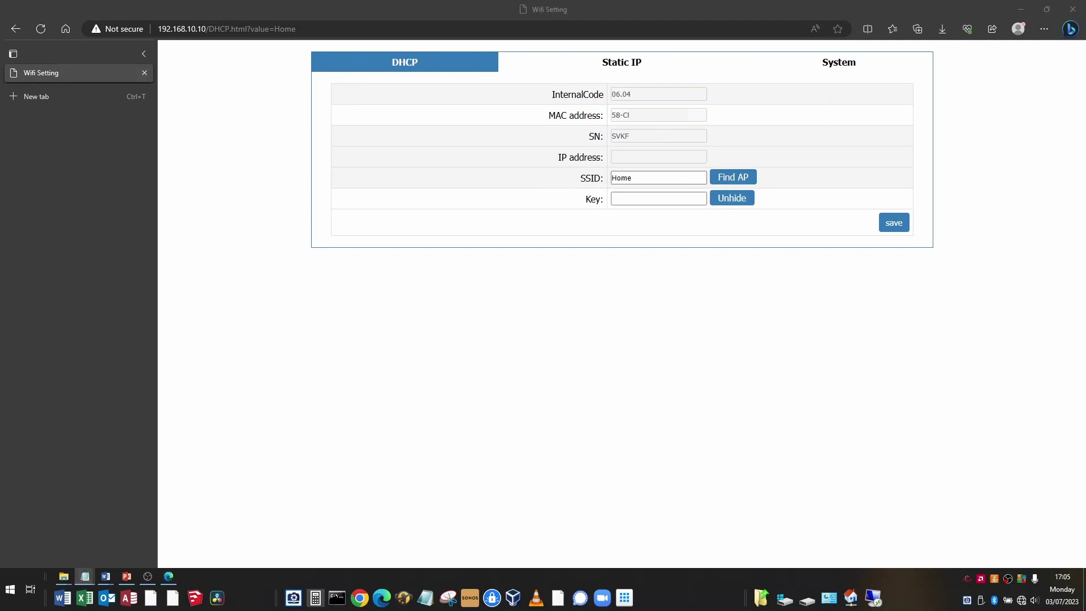
pyautogui.click(620, 199)
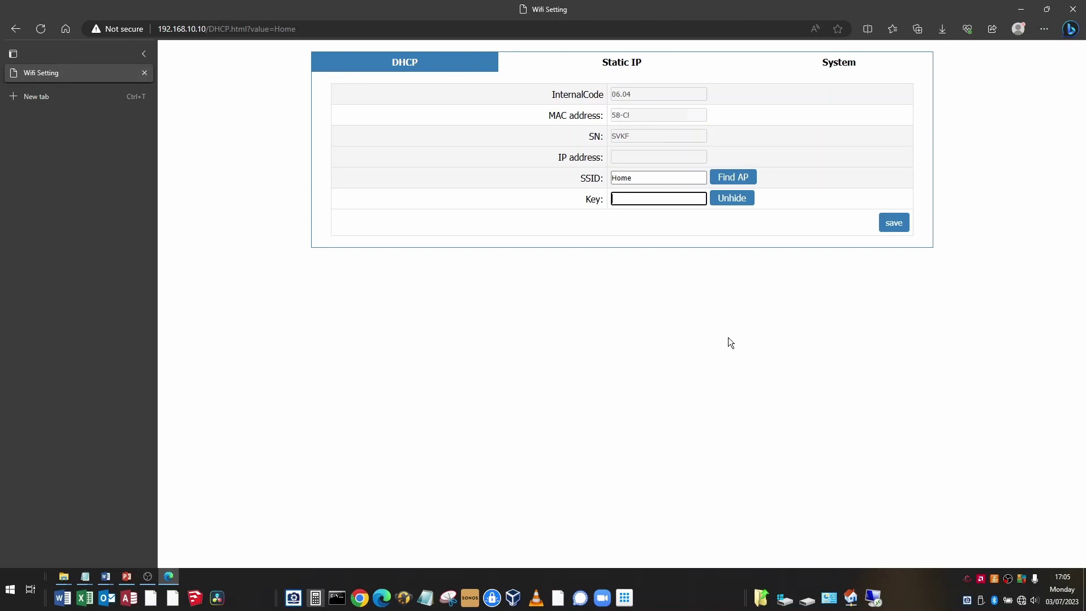
pyautogui.hotkey('ctrl', 'v')
pyautogui.click(893, 227)
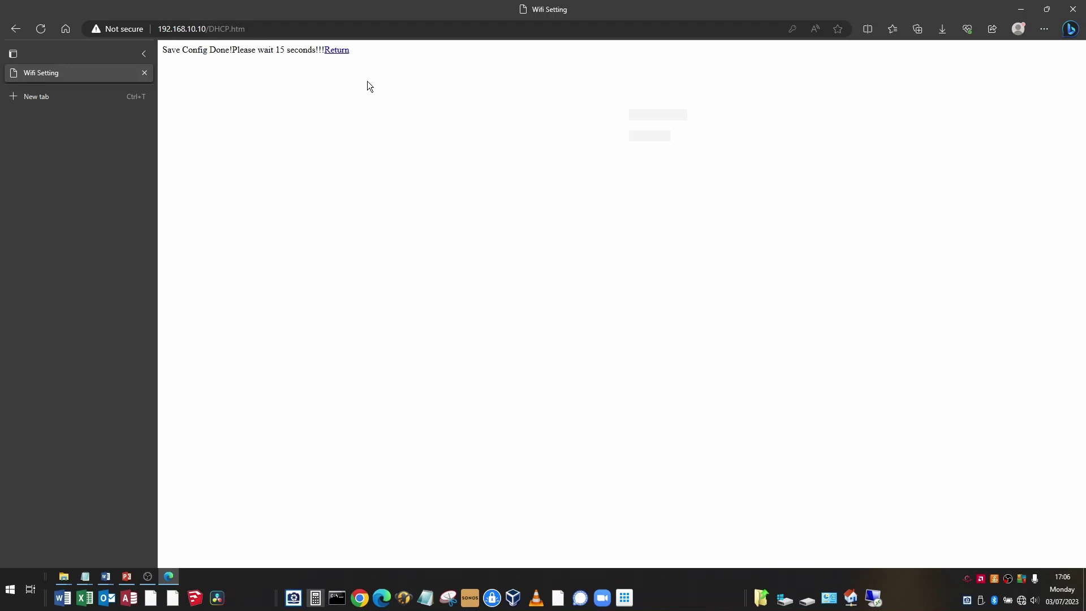
# Step: Return to the DHCP settings form and reconnect the PC to the Home Wi-Fi network
pyautogui.click(338, 51)
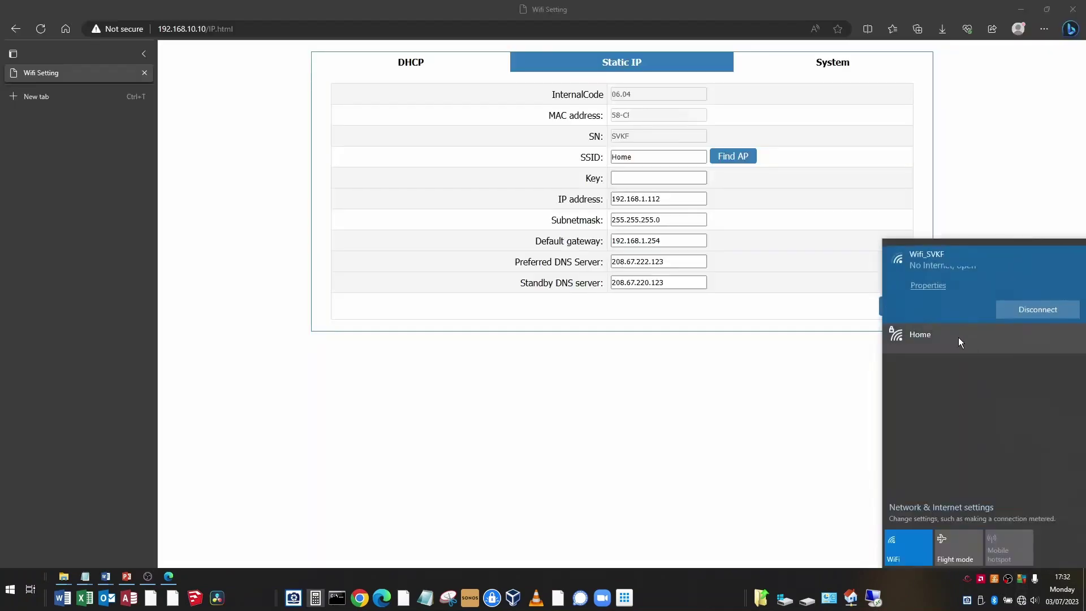
pyautogui.click(954, 338)
pyautogui.click(1036, 341)
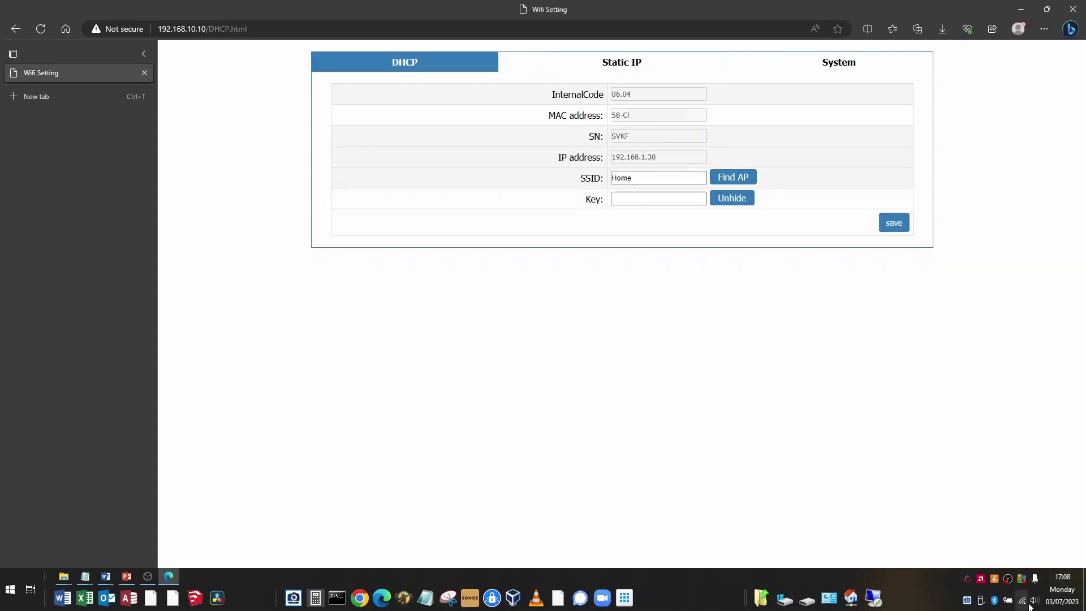
pyautogui.rightClick(1025, 605)
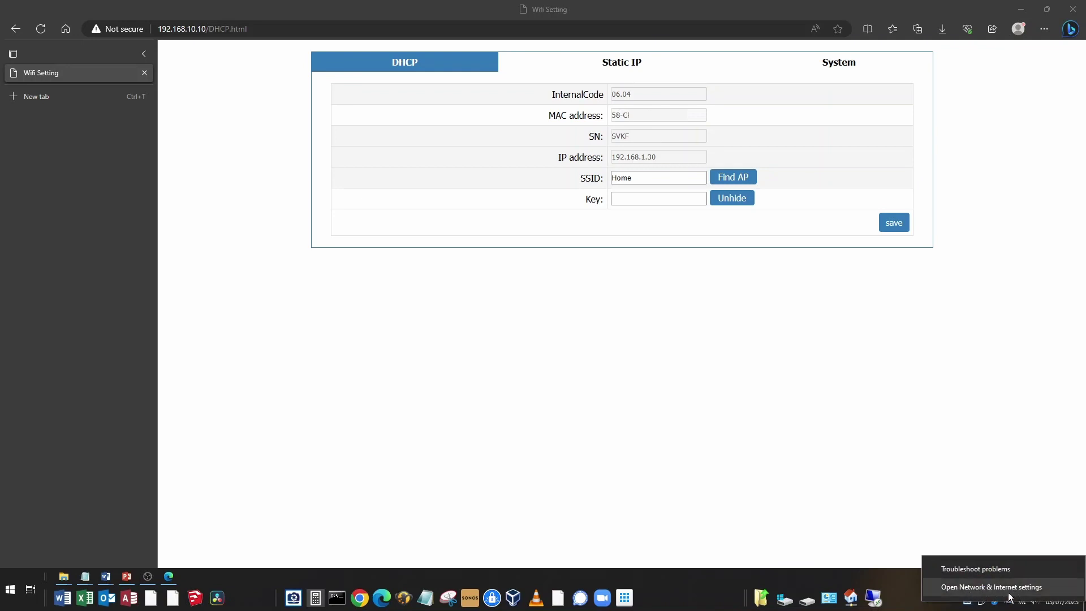
# Step: Open the WiFi adapter's Status dialog through Network & Internet settings and the adapter list
pyautogui.click(982, 594)
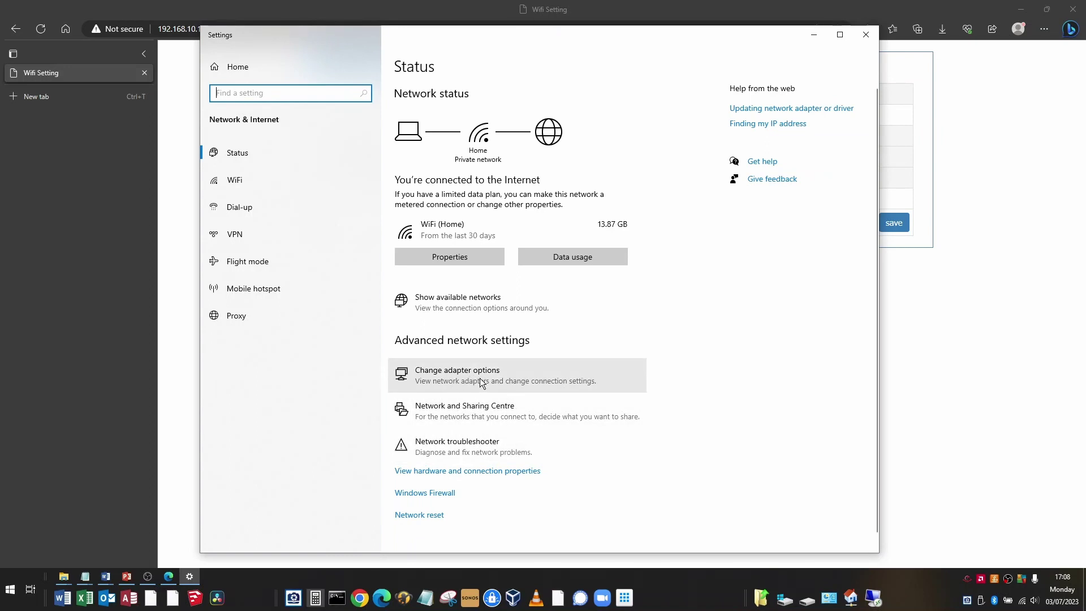
pyautogui.click(482, 380)
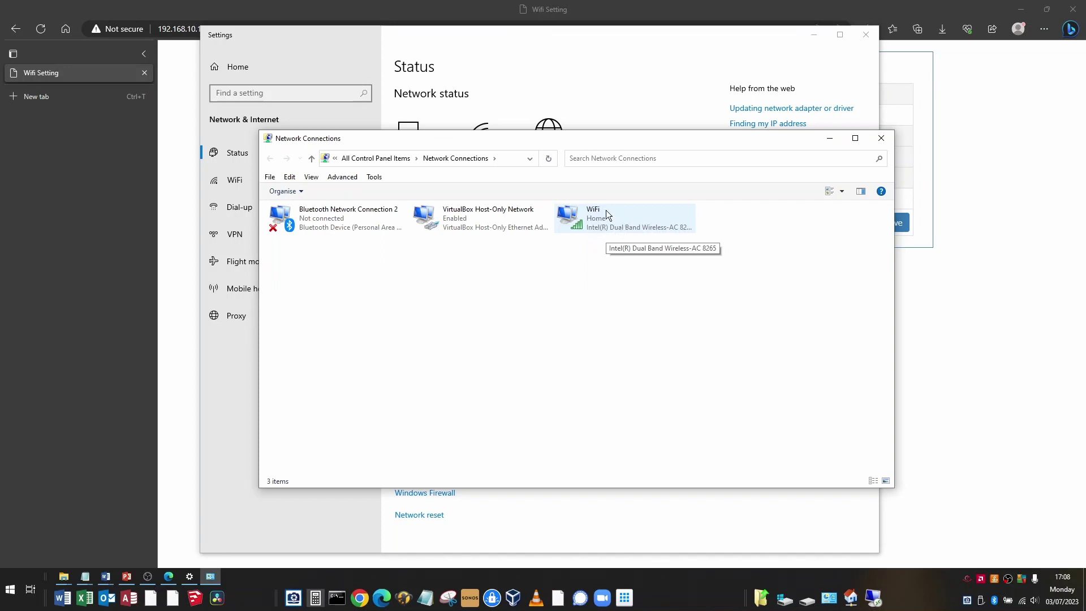
pyautogui.rightClick(612, 220)
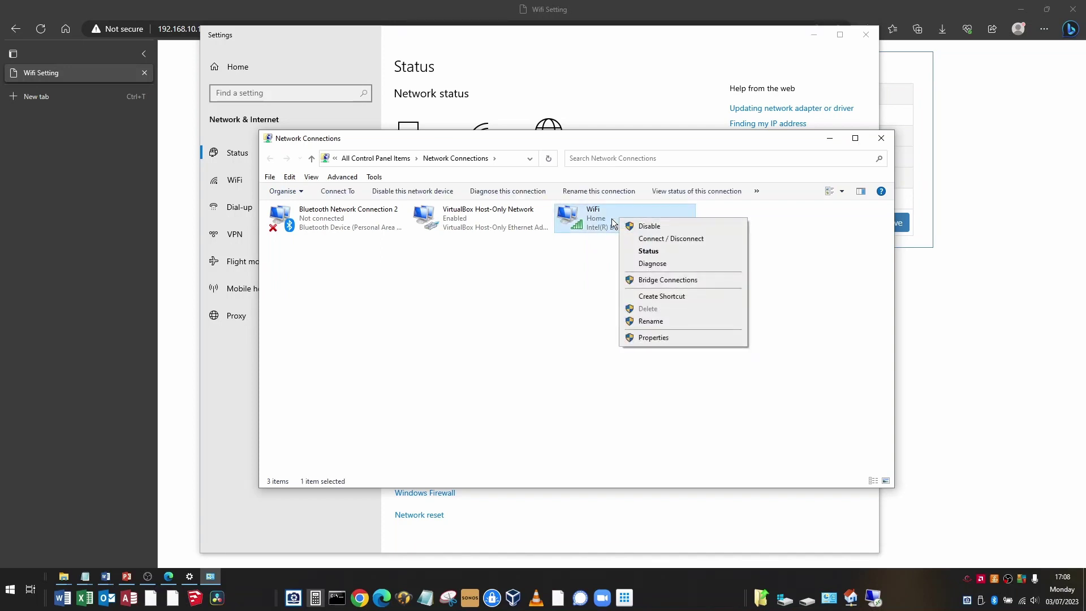
pyautogui.click(650, 252)
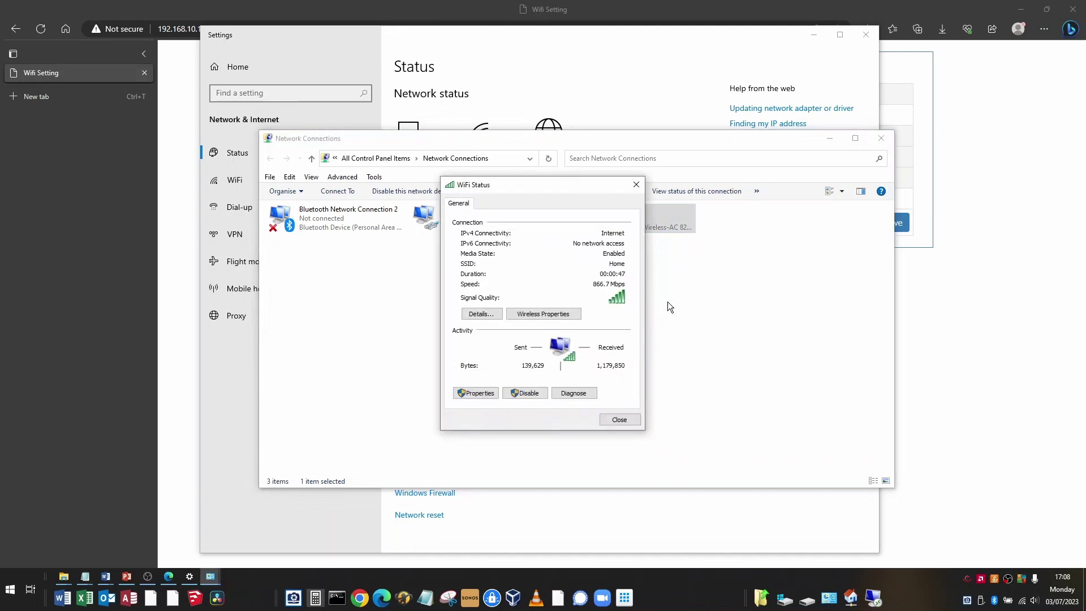
# Step: Check the IPv4 default gateway and both DNS server addresses in the WiFi details, then close them
pyautogui.click(480, 314)
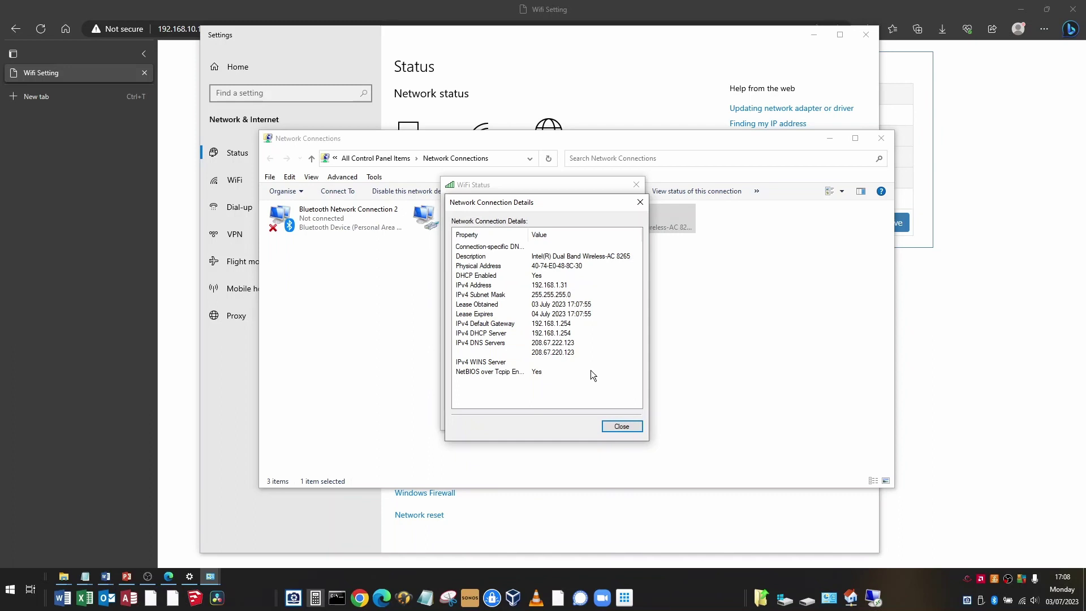
pyautogui.click(571, 323)
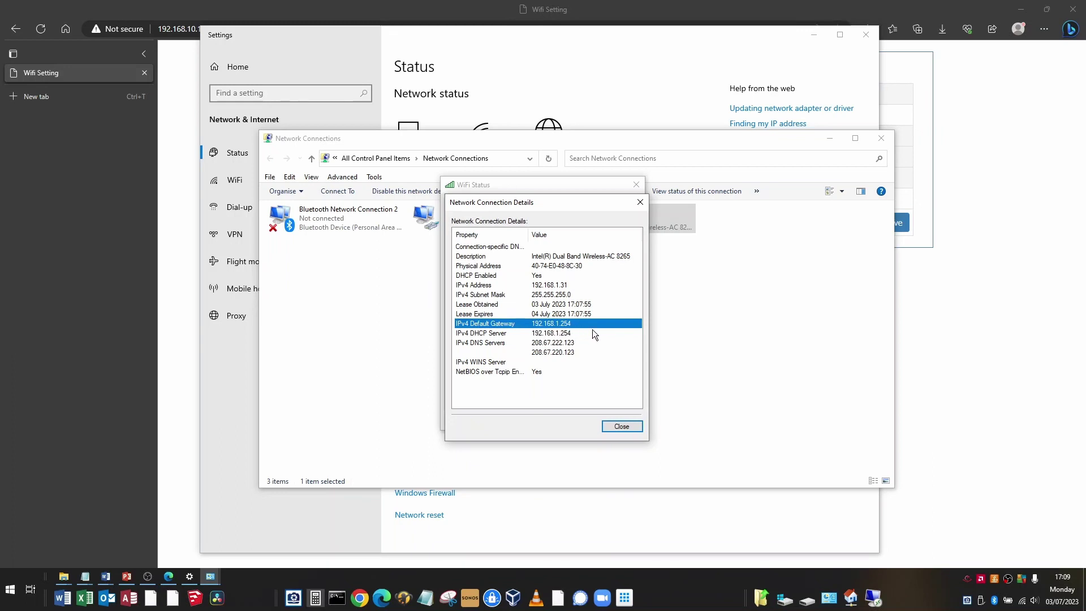
pyautogui.click(534, 345)
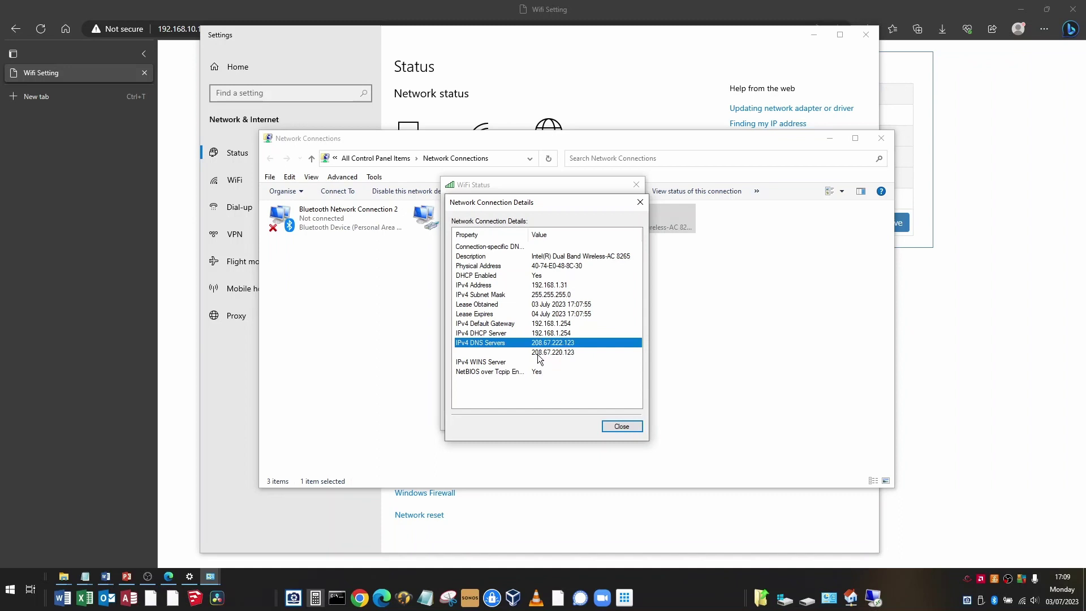
pyautogui.click(537, 354)
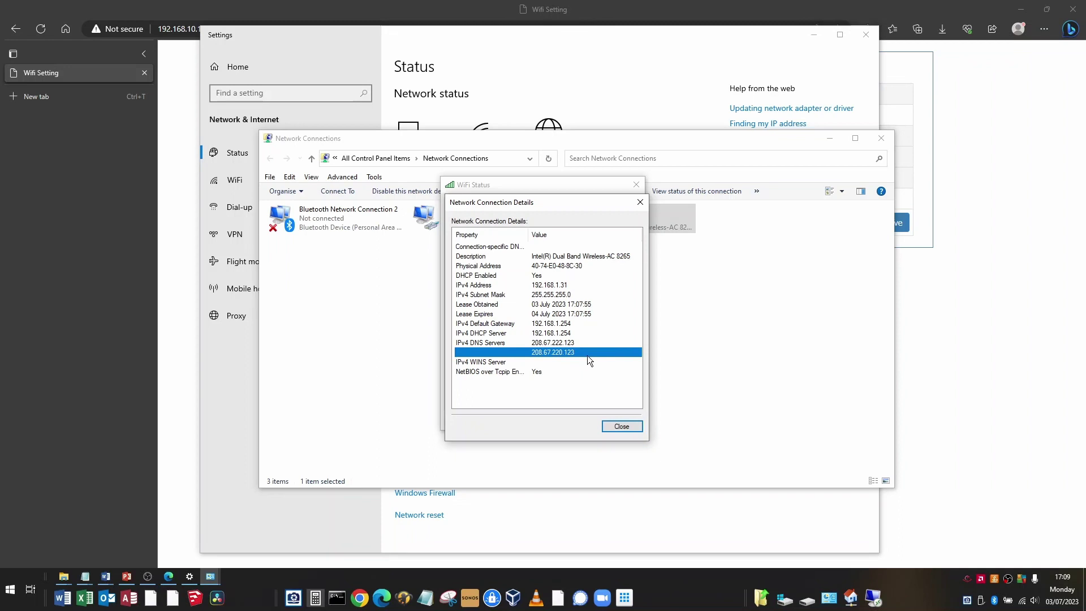
pyautogui.click(562, 340)
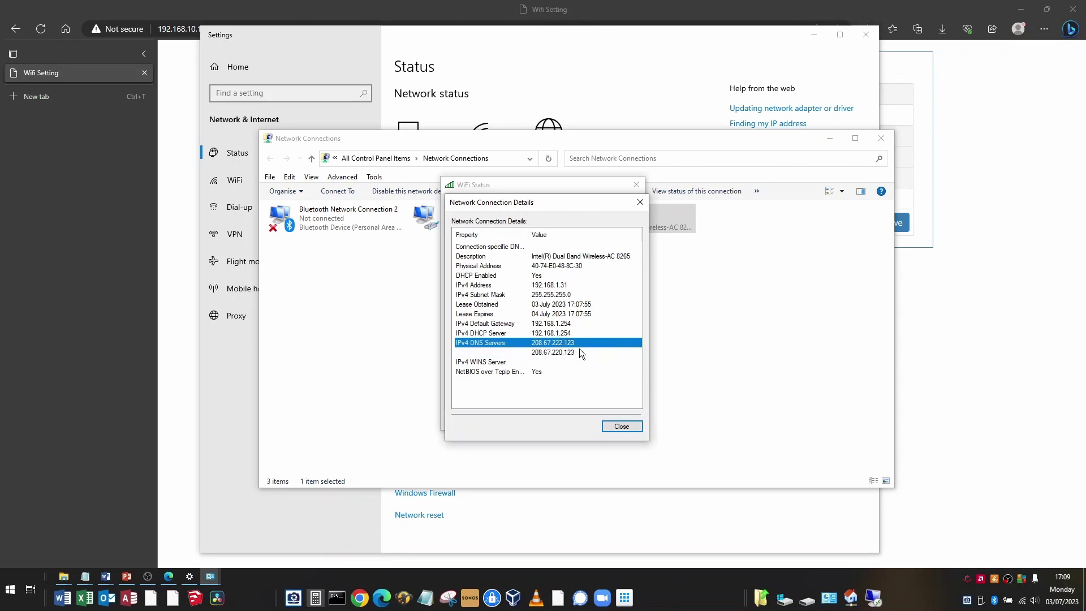
pyautogui.click(623, 428)
# Step: Close the Wi-Fi status, Network Connections and network settings windows
pyautogui.click(618, 419)
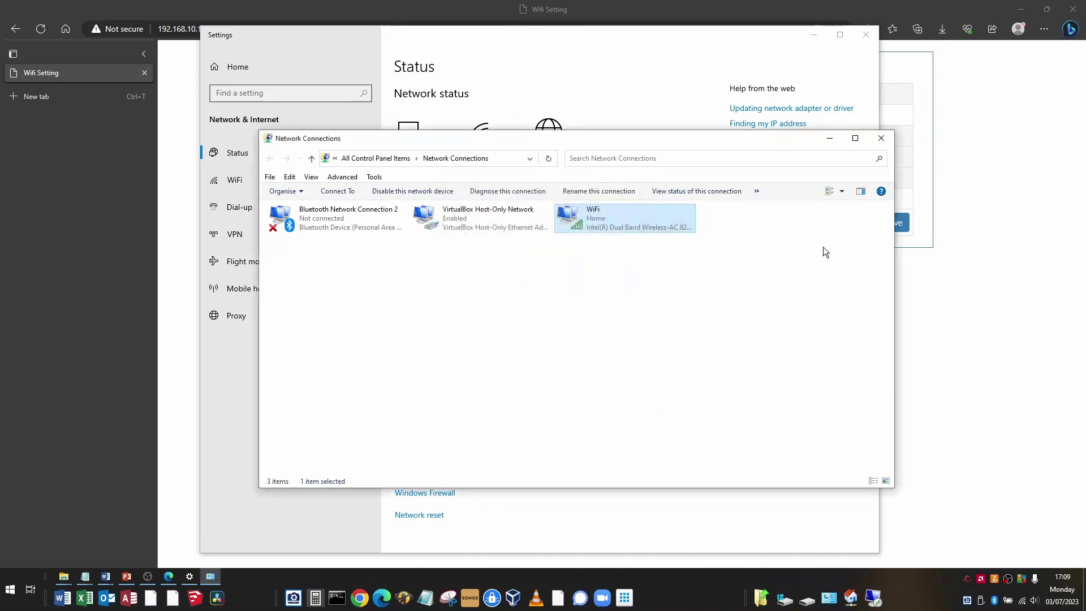
pyautogui.click(881, 139)
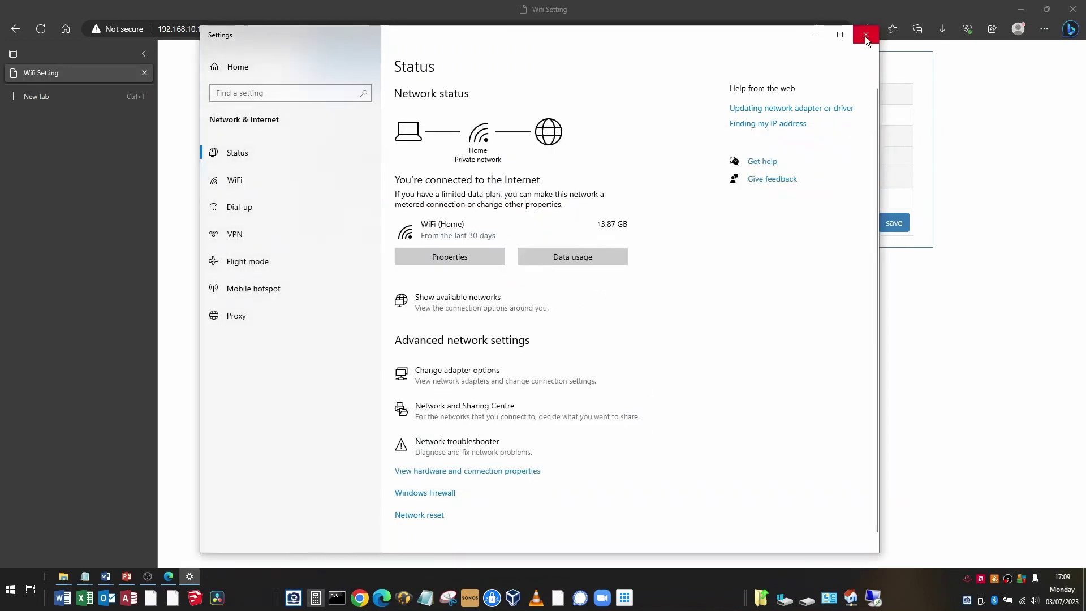
pyautogui.click(865, 35)
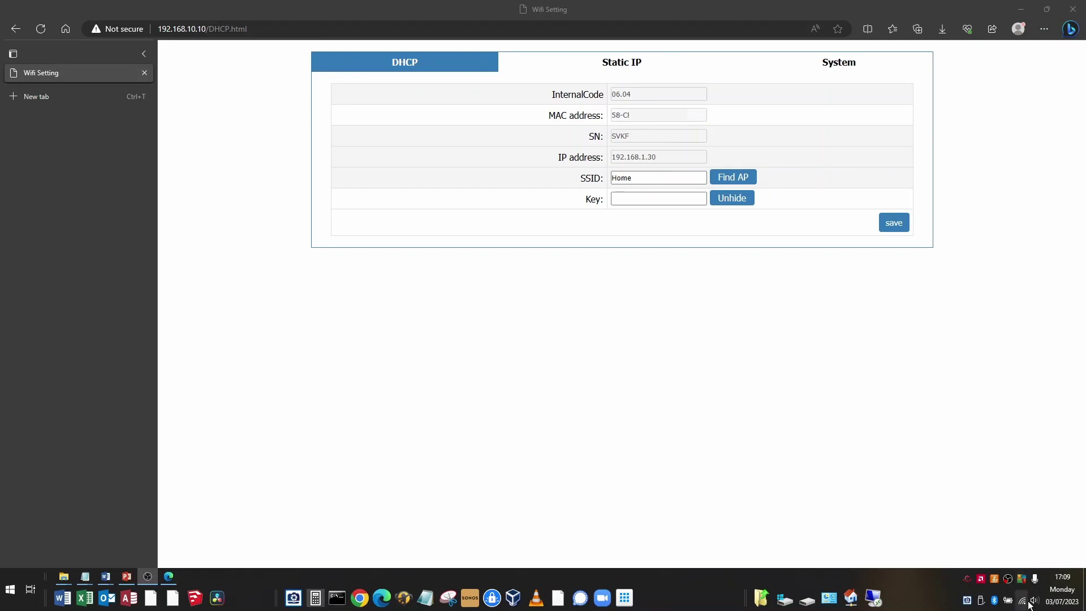
# Step: Connect the laptop to the dongle's open Wifi_SVKFP network from the taskbar
pyautogui.moveTo(1022, 604)
pyautogui.click(1022, 605)
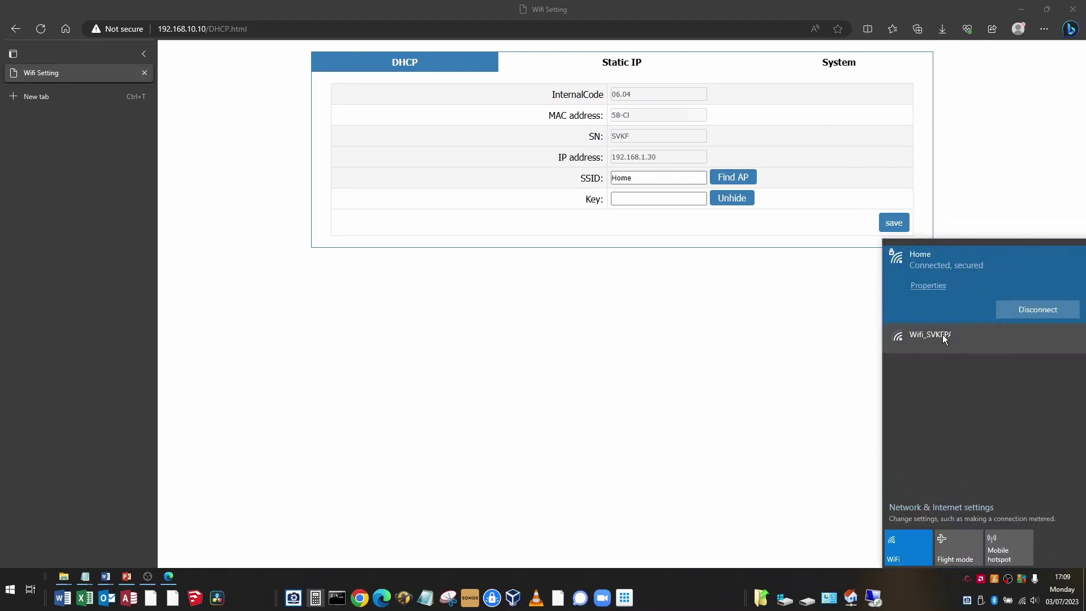
pyautogui.click(943, 335)
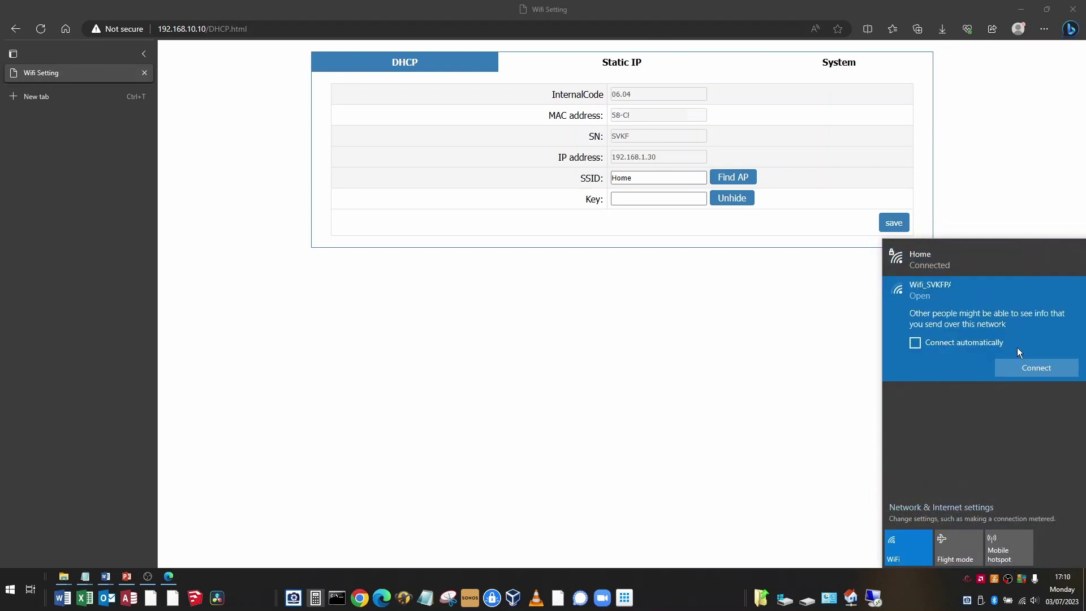
pyautogui.click(1036, 369)
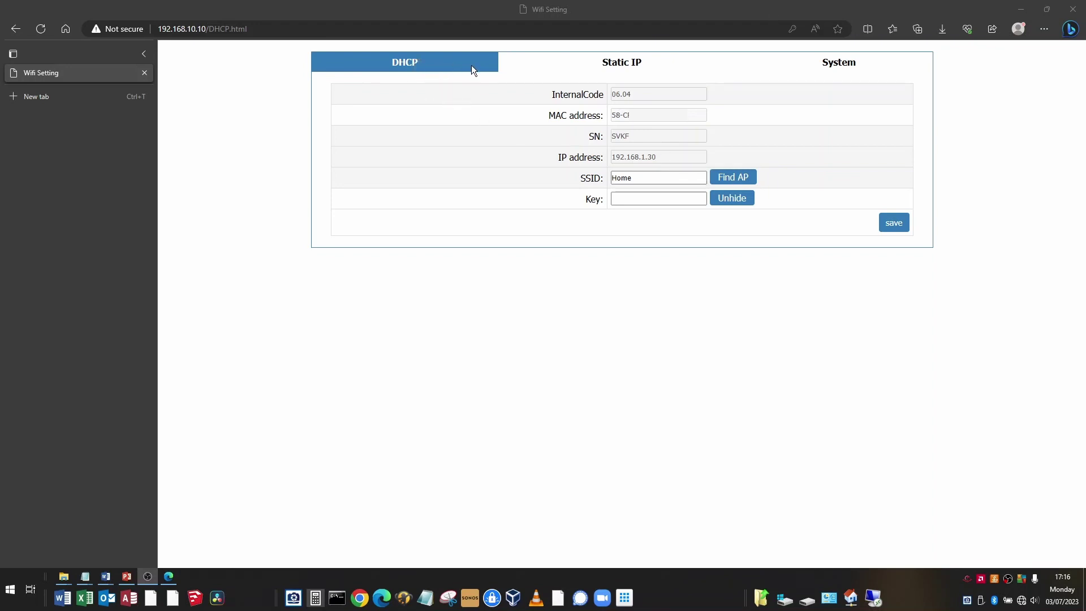
# Step: On the Static IP tab, scan for networks, set SSID to Home and paste the Wi-Fi key
pyautogui.click(624, 68)
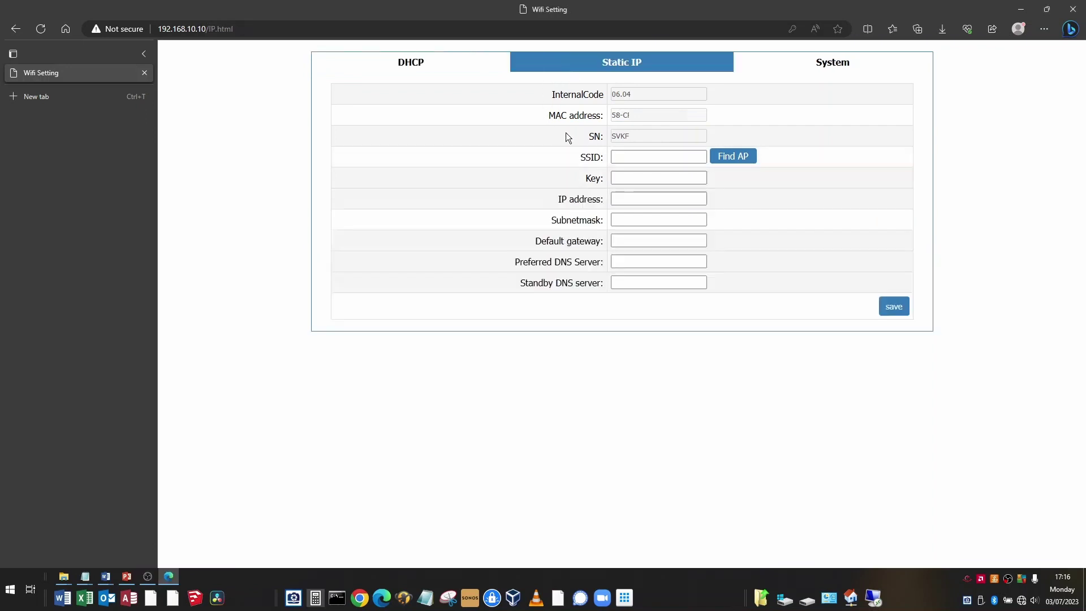
pyautogui.click(639, 157)
pyautogui.click(730, 158)
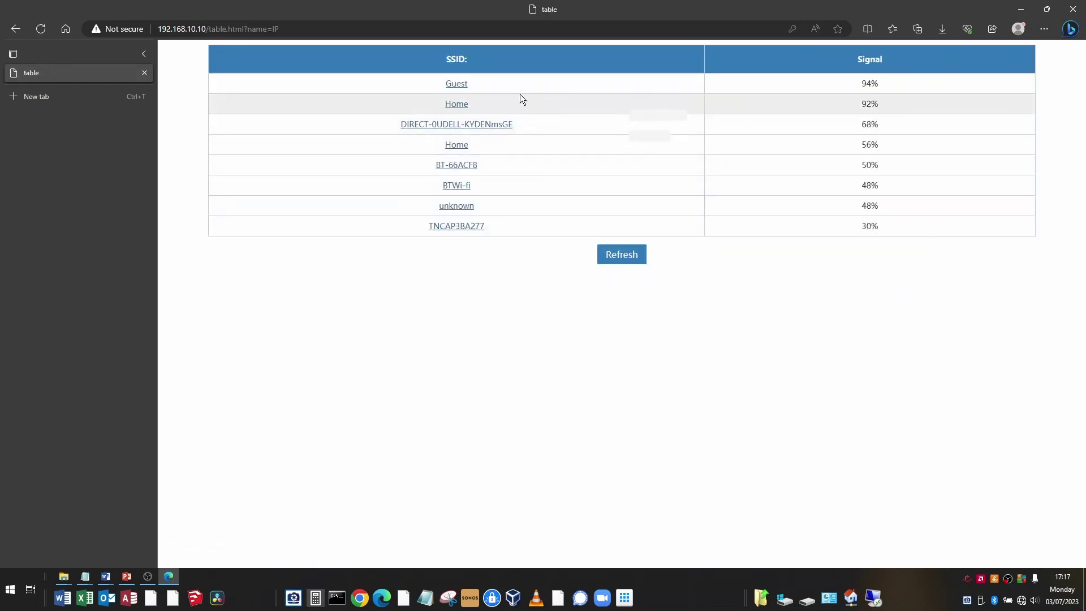
pyautogui.click(457, 105)
pyautogui.click(653, 179)
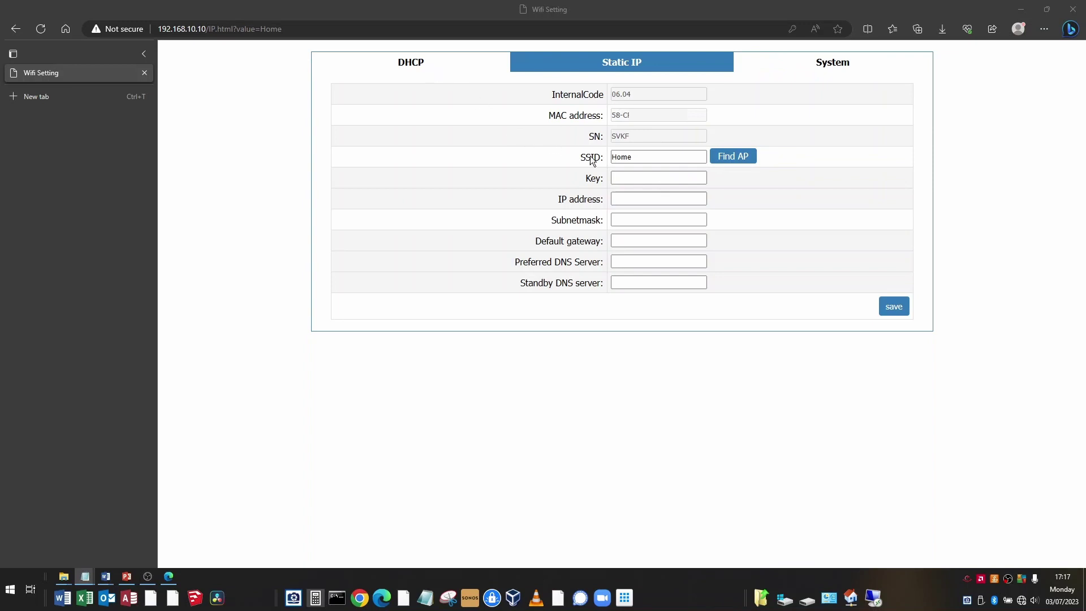
pyautogui.click(639, 178)
pyautogui.hotkey('ctrl', 'v')
# Step: Enter IP address 192.168.1.112 and subnet mask 255.255.255.0
pyautogui.click(643, 200)
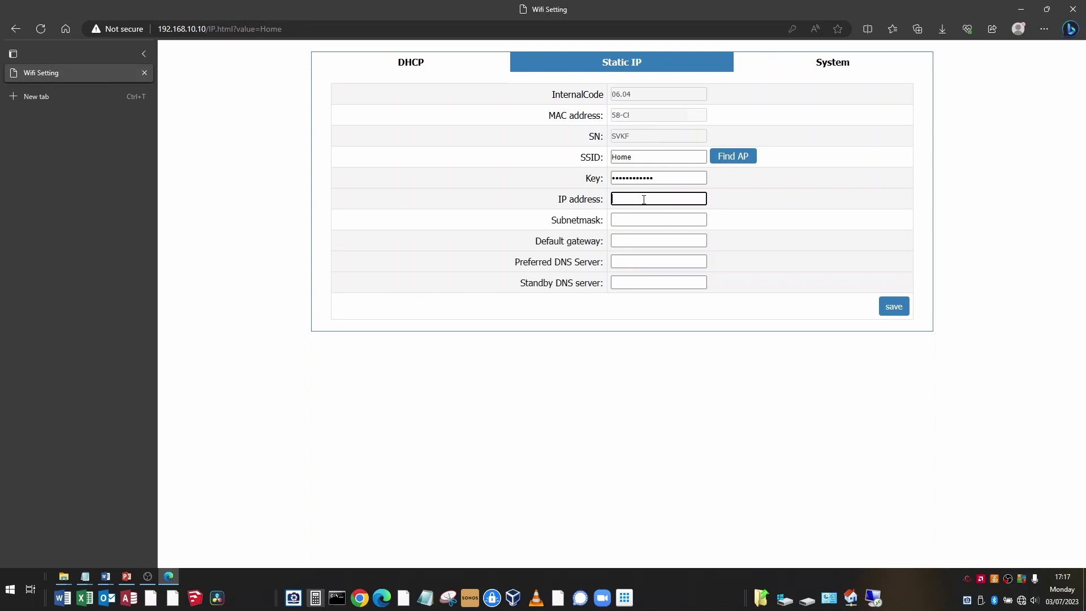
pyautogui.write('192.168.1.112')
pyautogui.click(666, 221)
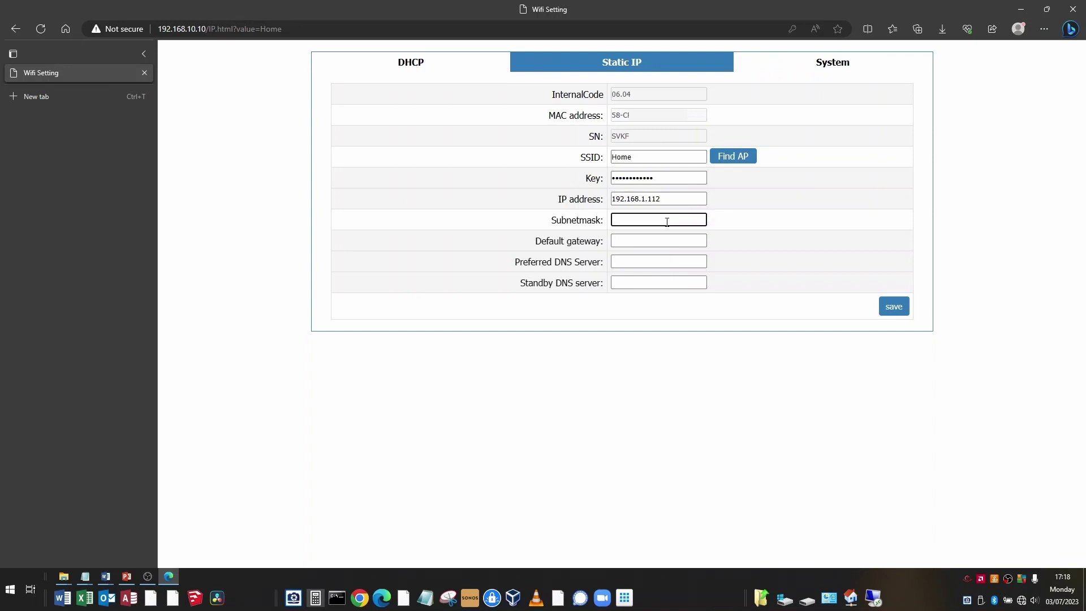
pyautogui.write('255.255.255.0')
# Step: Fill in gateway 192.168.1.254 and DNS 208.67.222.123 and 208.67.220.123, then save
pyautogui.press('Tab')
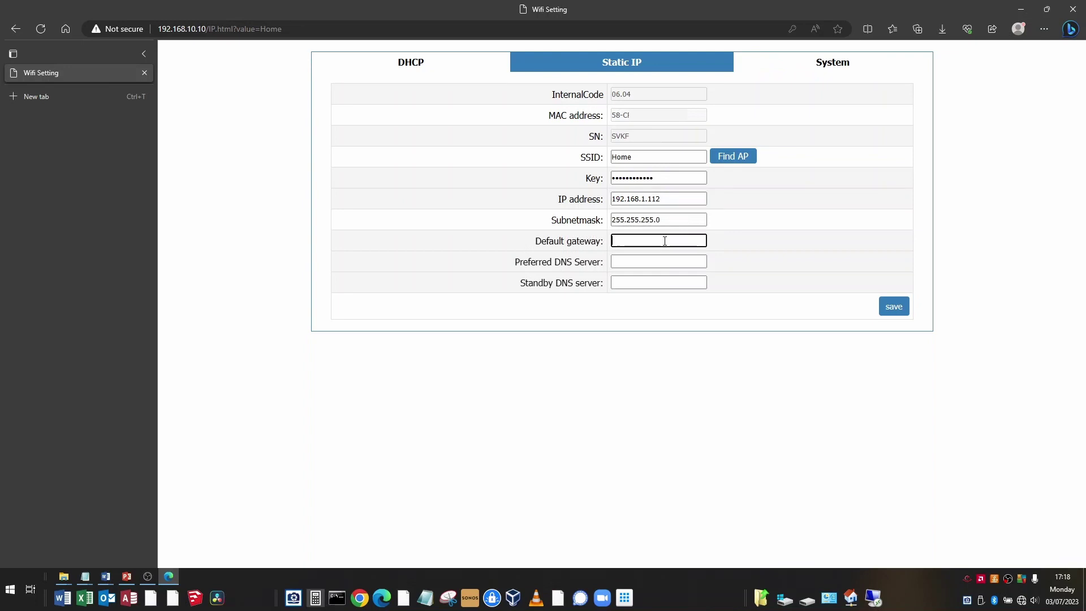
pyautogui.hotkey('alt', 'Tab')
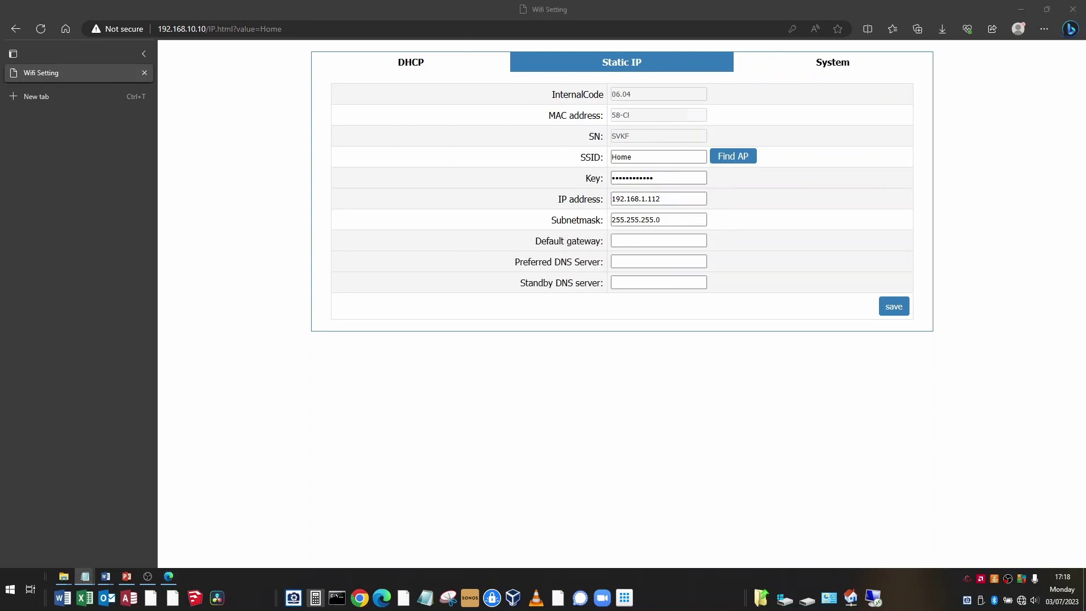
pyautogui.hotkey('alt', 'Tab')
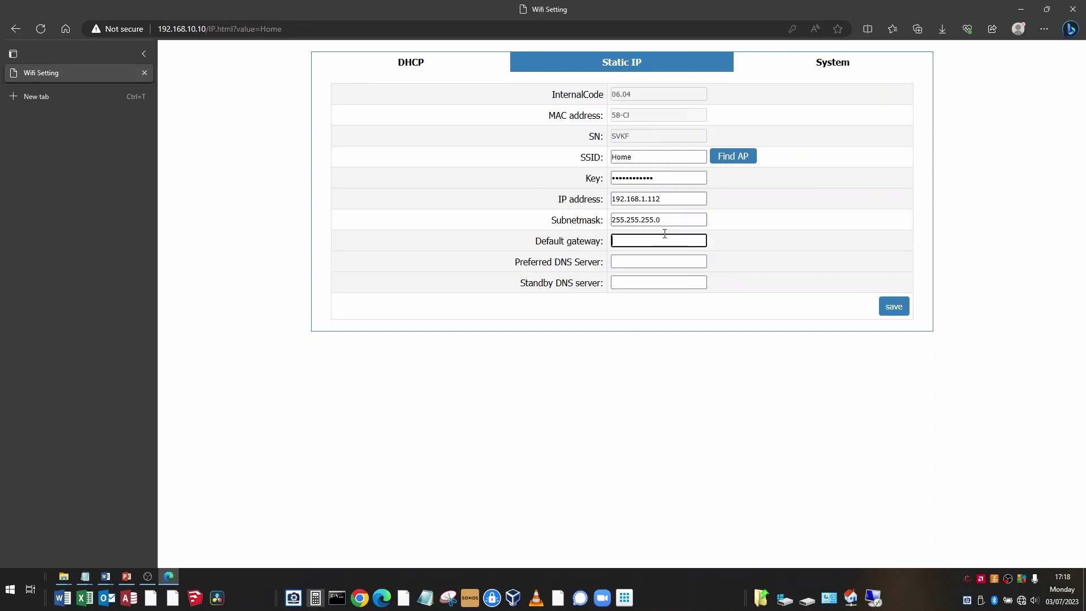
pyautogui.write('192.168.1.254')
pyautogui.click(658, 261)
pyautogui.write('208.67.222.123')
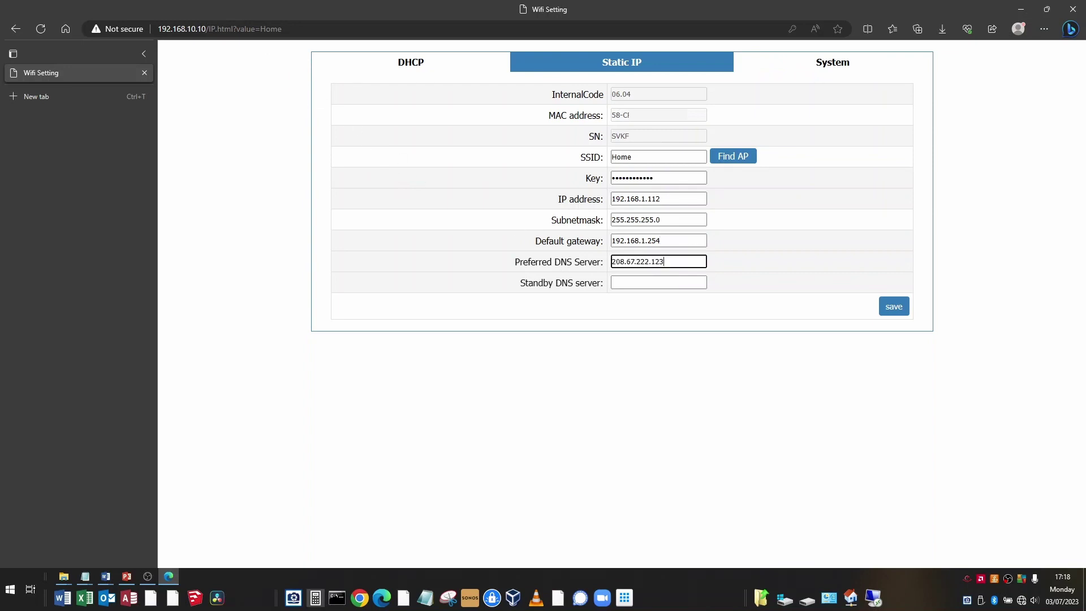
pyautogui.hotkey('alt', 'Tab')
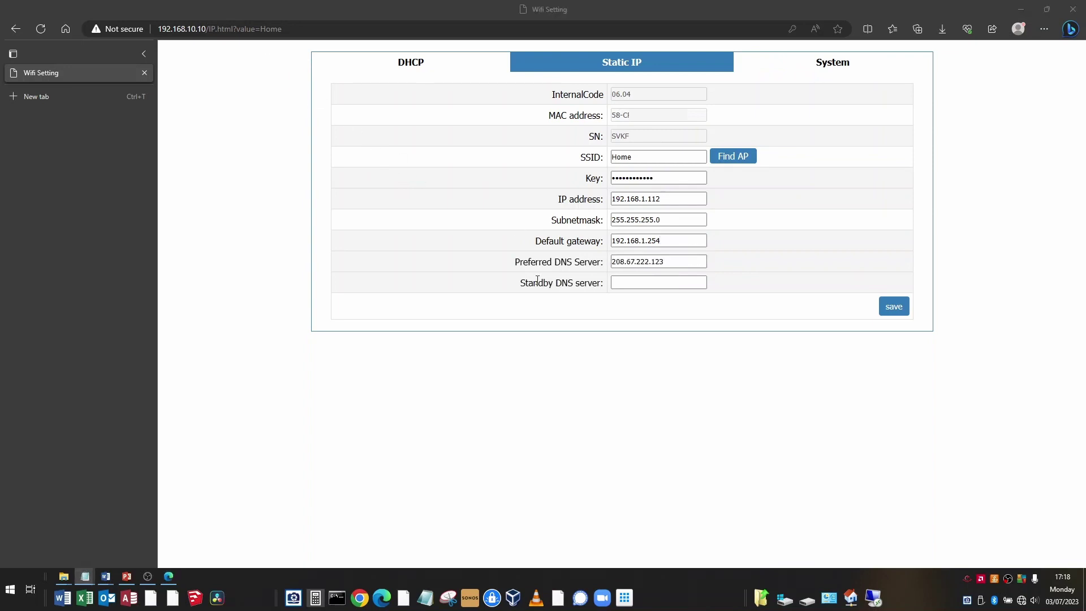
pyautogui.click(658, 282)
pyautogui.write('208.67.220.123')
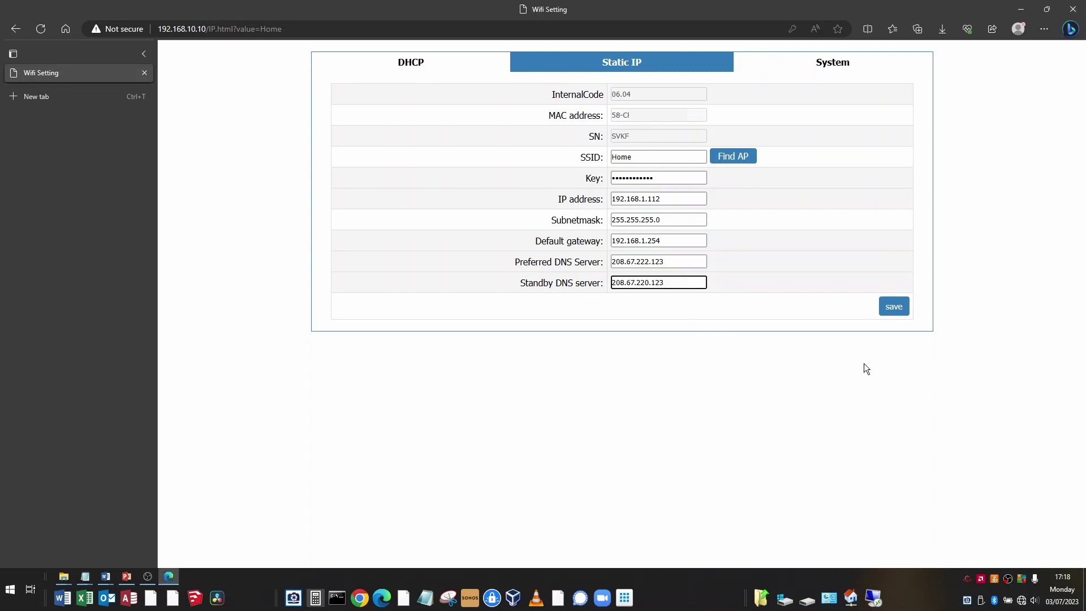
pyautogui.click(894, 311)
# Step: Return from the save page, recheck the Static IP values, then advance the slide show
pyautogui.click(337, 52)
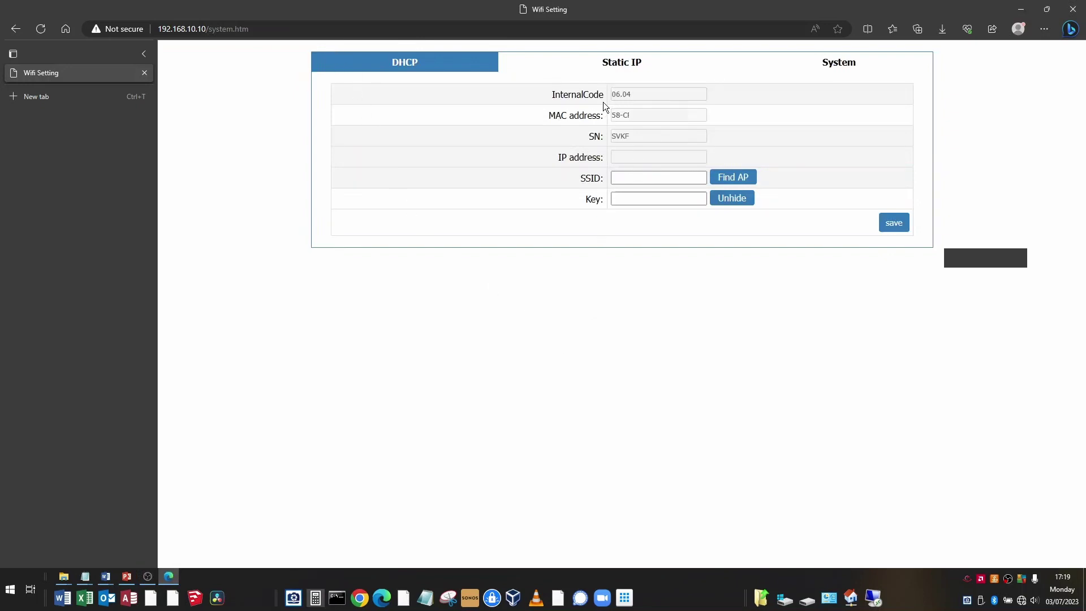
pyautogui.click(620, 67)
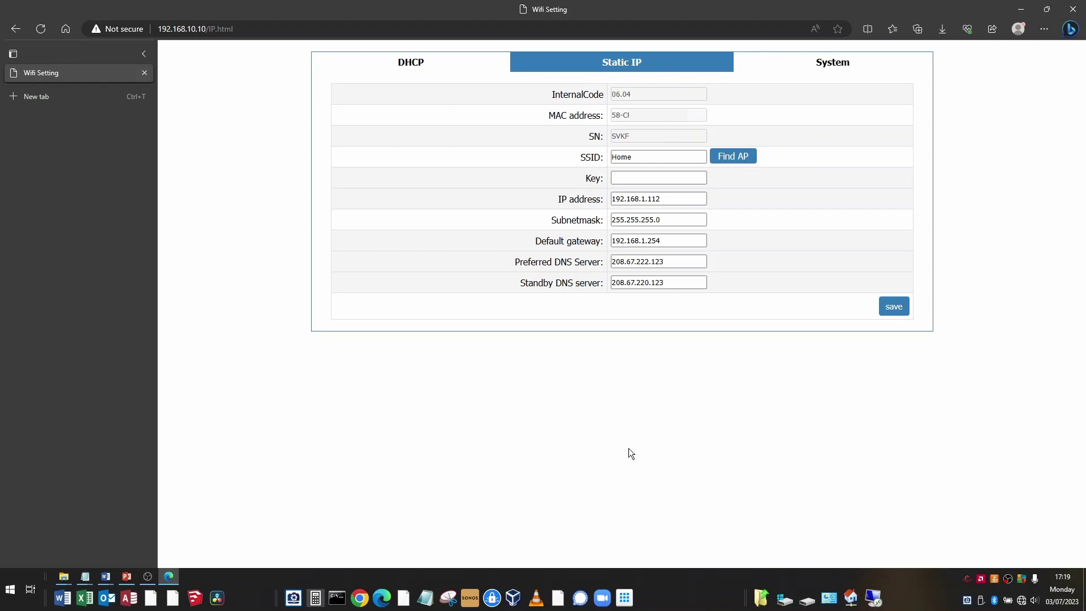
pyautogui.hotkey('alt', 'Tab')
pyautogui.click(802, 349)
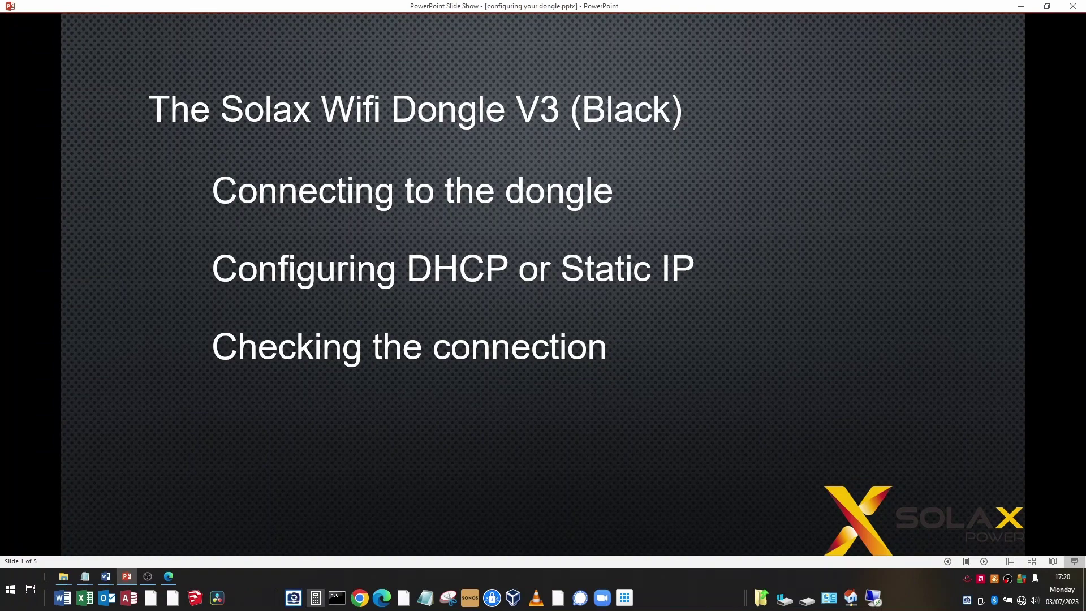
# Step: Switch back to Edge's Static IP page showing IP 192.168.1.112 and gateway 192.168.1.254
pyautogui.click(168, 576)
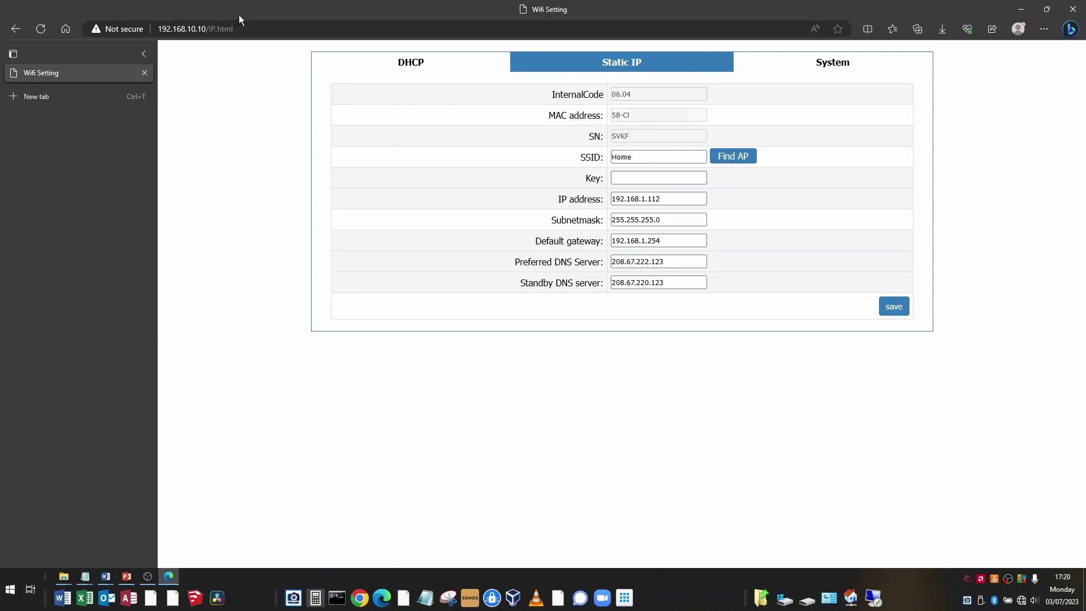
# Step: View the System tab showing firmware 3.001.02 with router and server connections OFF
pyautogui.click(835, 67)
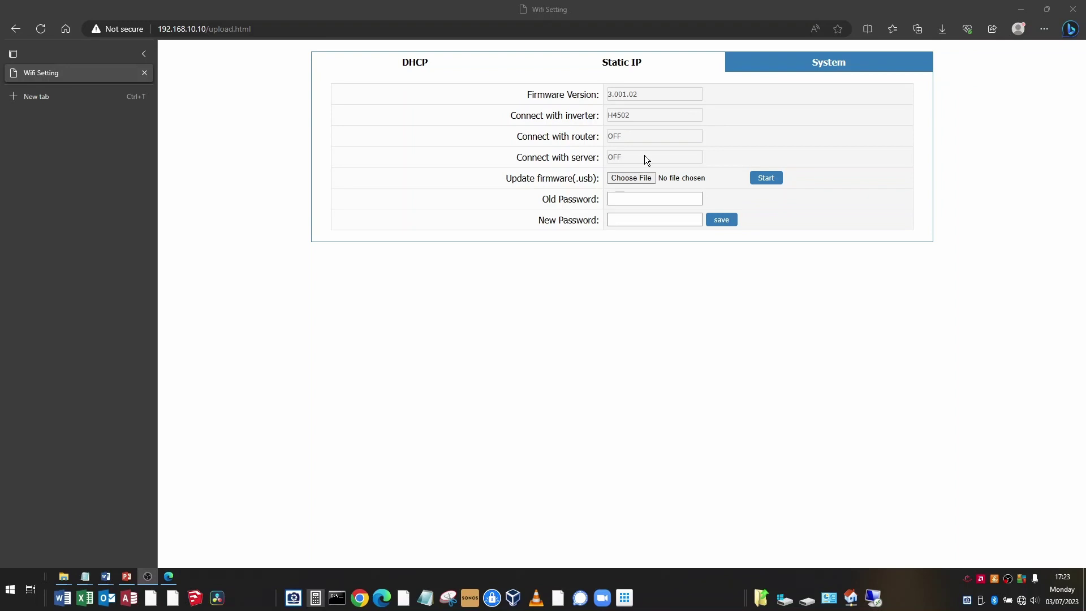
# Step: Paste the Home Wi-Fi key into the Static IP form, save, decline the password prompt, check System
pyautogui.click(622, 64)
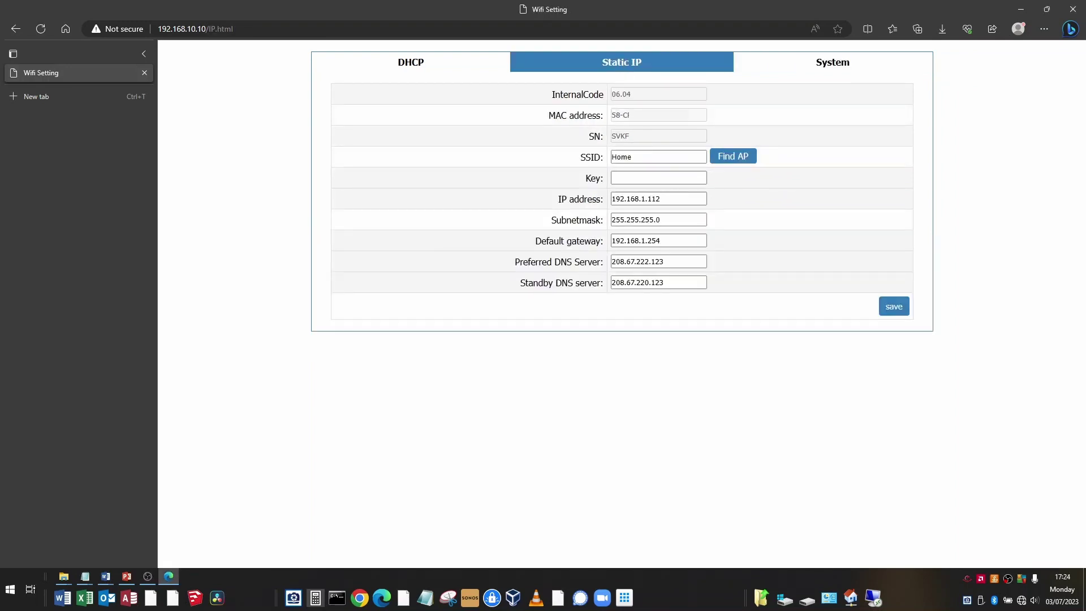
pyautogui.hotkey('alt', 'Tab')
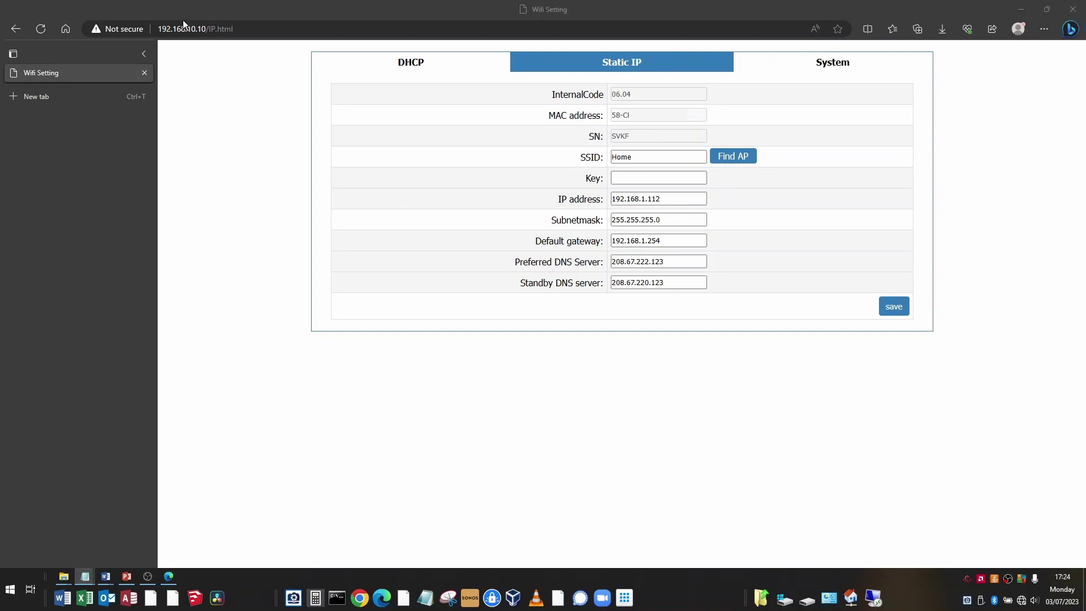
pyautogui.click(622, 178)
pyautogui.hotkey('ctrl', 'v')
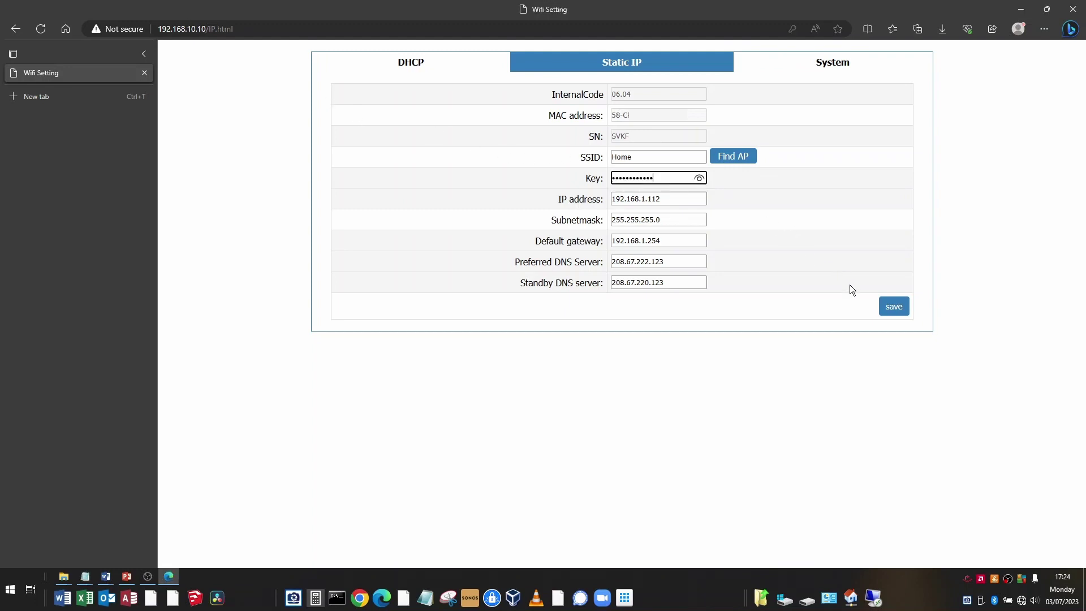
pyautogui.click(885, 315)
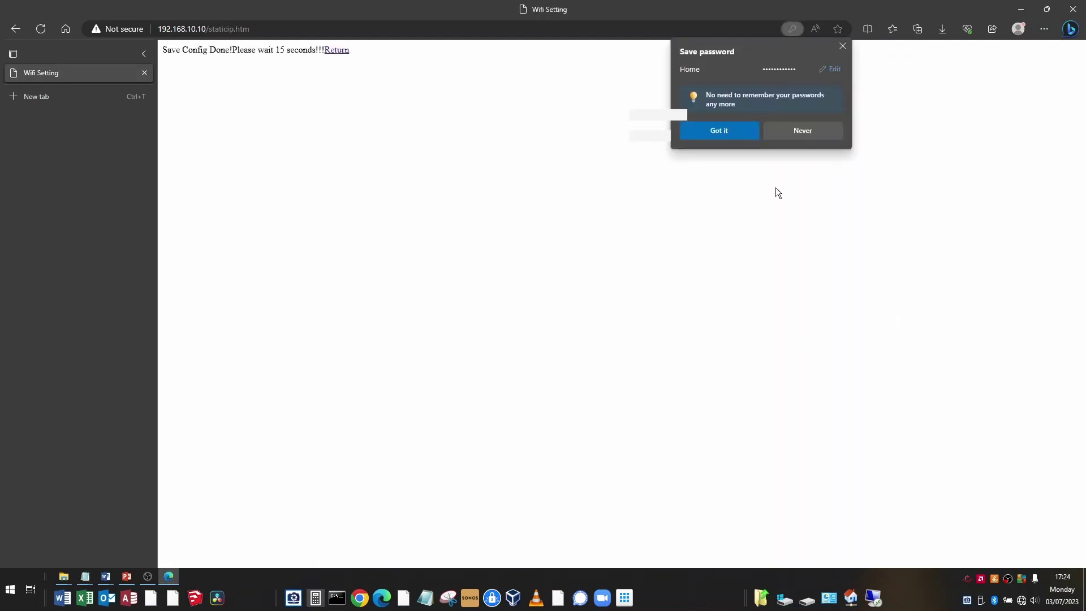
pyautogui.click(842, 46)
pyautogui.click(834, 64)
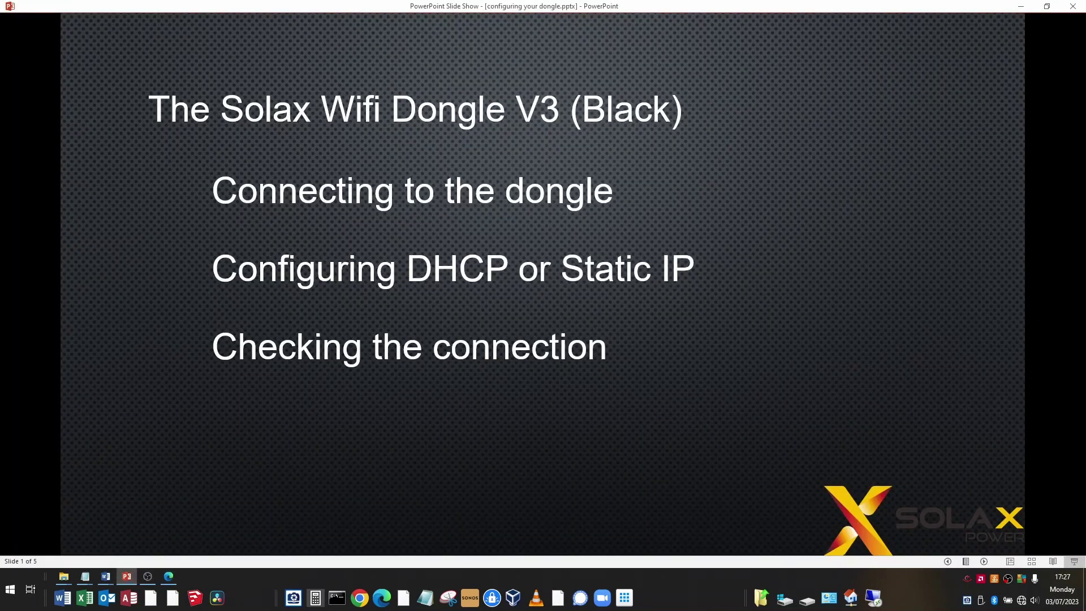
# Step: Advance the slide show to reveal the 'Upgrading the dongle Firmware' bullet
pyautogui.press('Right')
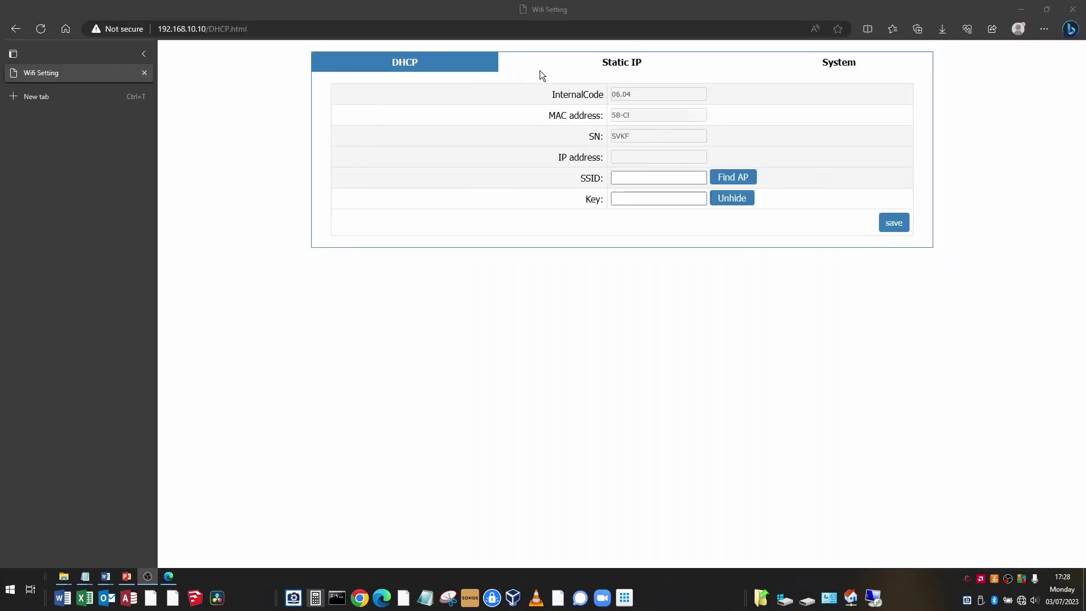
# Step: On the System page, choose 618.00415.00_Pocket_WIFI_V3.006.04_20220711.usb from C:\Temp as the firmware file
pyautogui.click(842, 66)
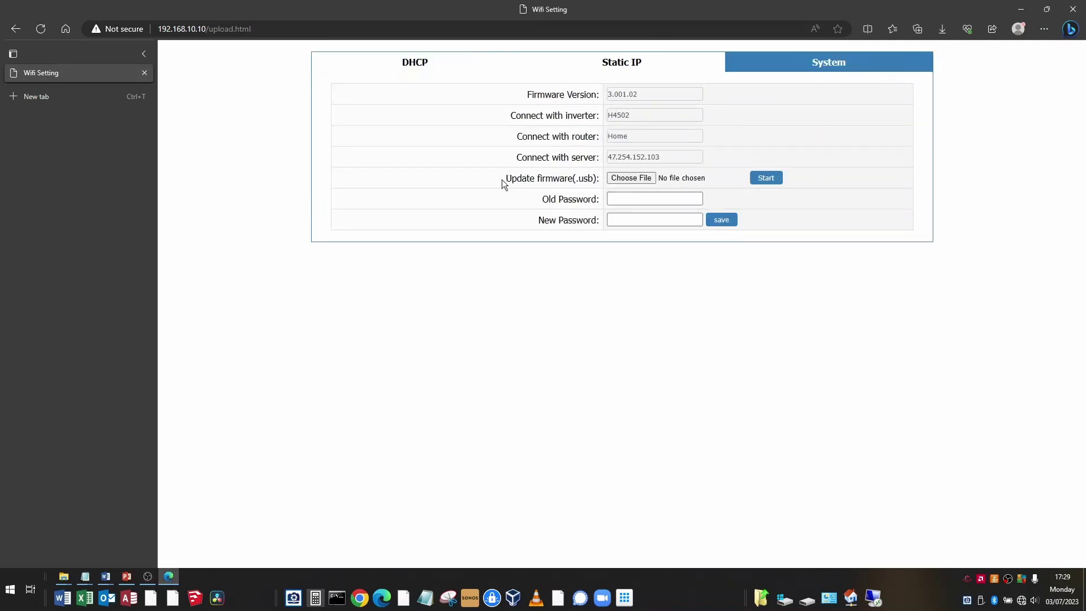
pyautogui.click(631, 178)
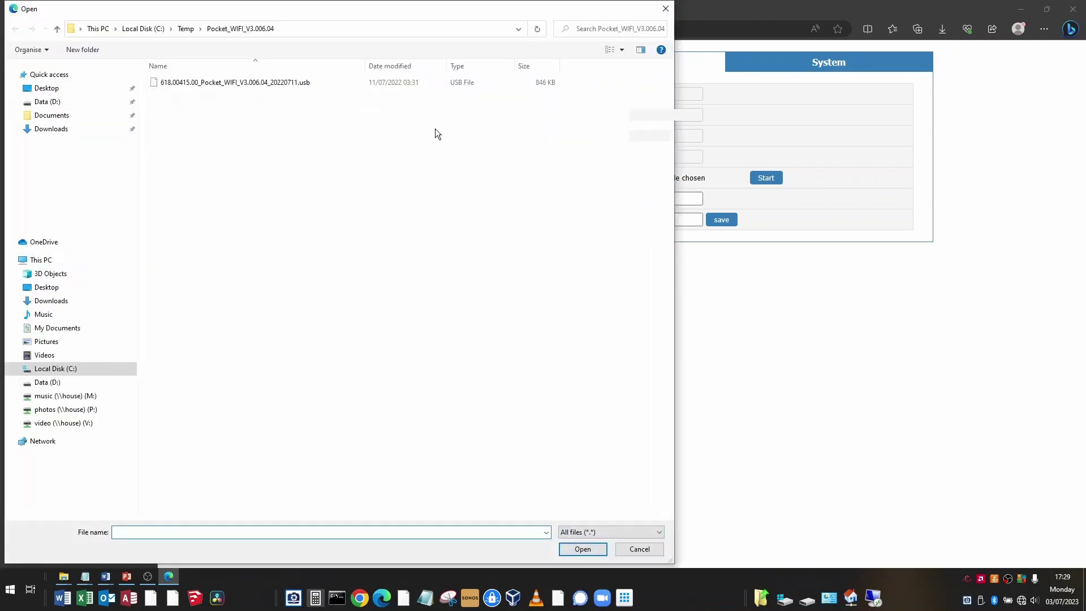
pyautogui.click(247, 82)
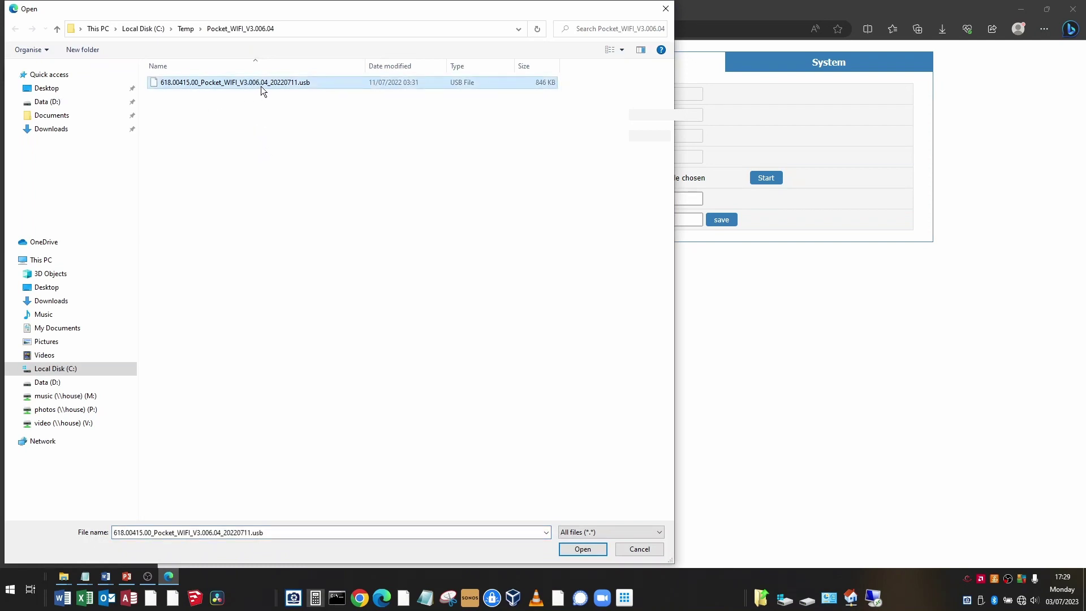
pyautogui.click(585, 550)
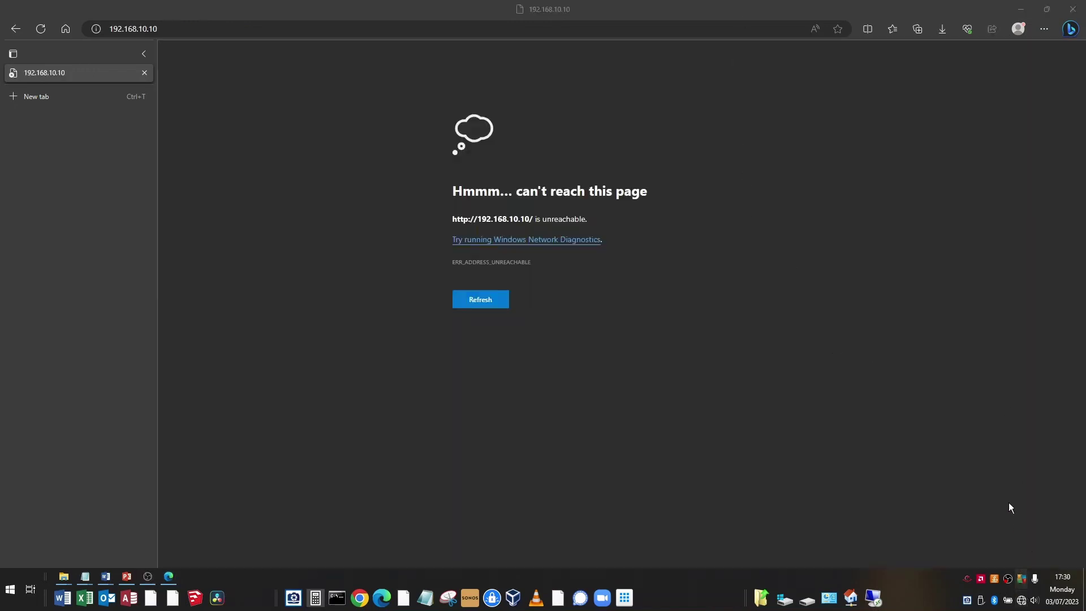
# Step: Rejoin the Wifi_SVKF network and reload the dongle's page at 192.168.10.10
pyautogui.click(961, 296)
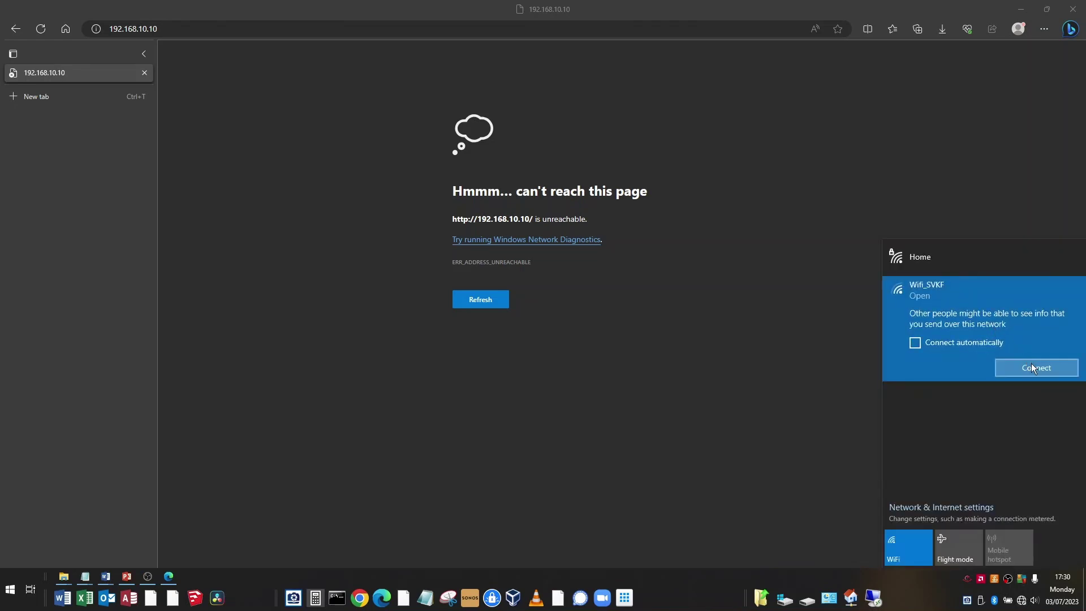
pyautogui.click(1040, 369)
pyautogui.click(193, 31)
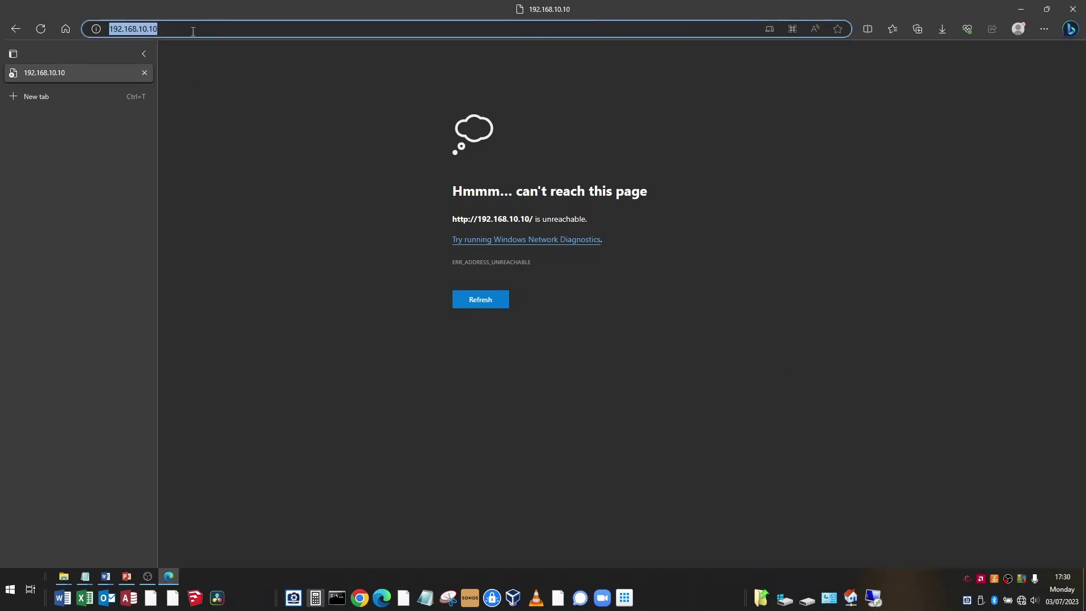
pyautogui.click(45, 31)
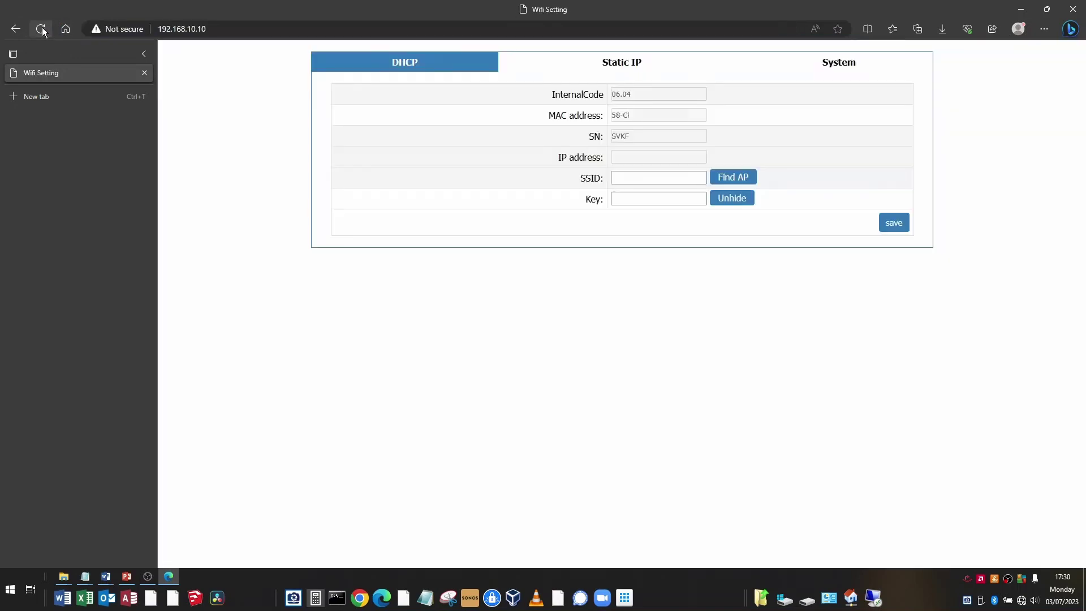
# Step: Check the Static IP and DHCP tabs, ending on System linked to router Home and server 47.254.152.103
pyautogui.click(839, 62)
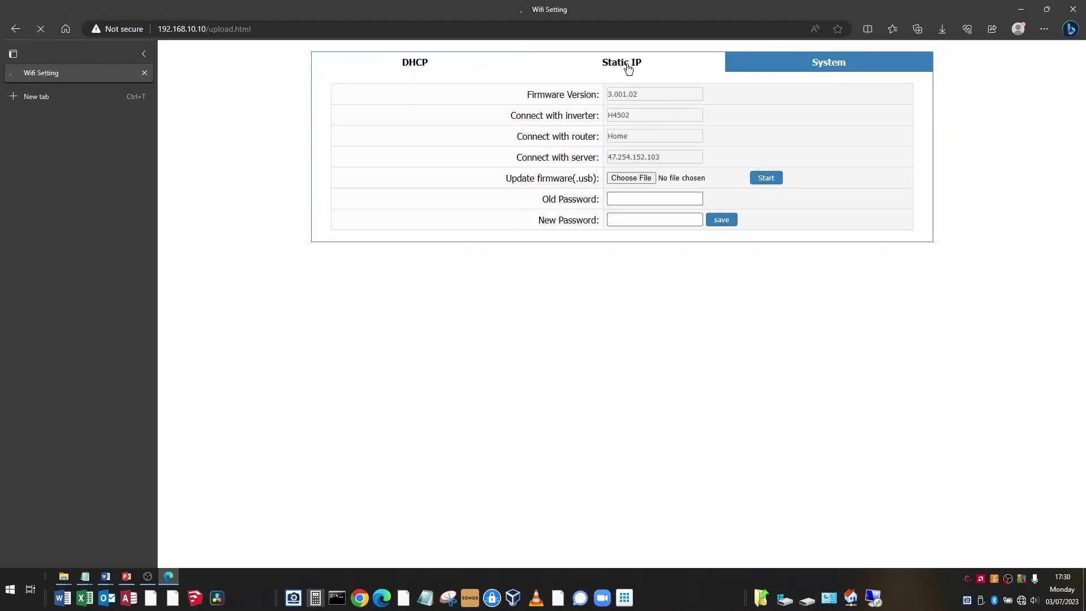
pyautogui.click(625, 65)
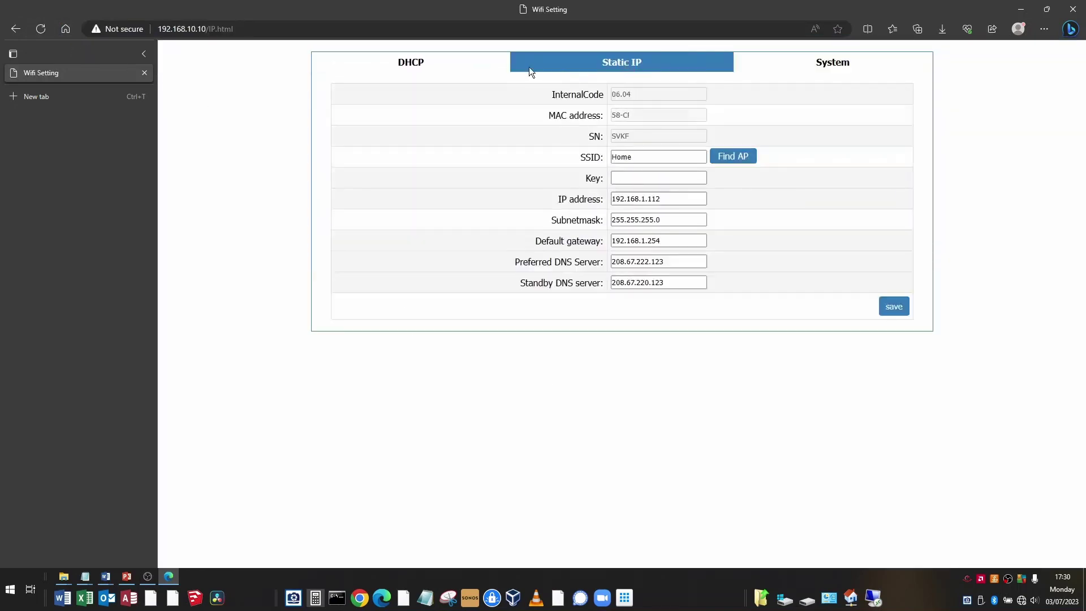
pyautogui.click(409, 66)
pyautogui.click(843, 71)
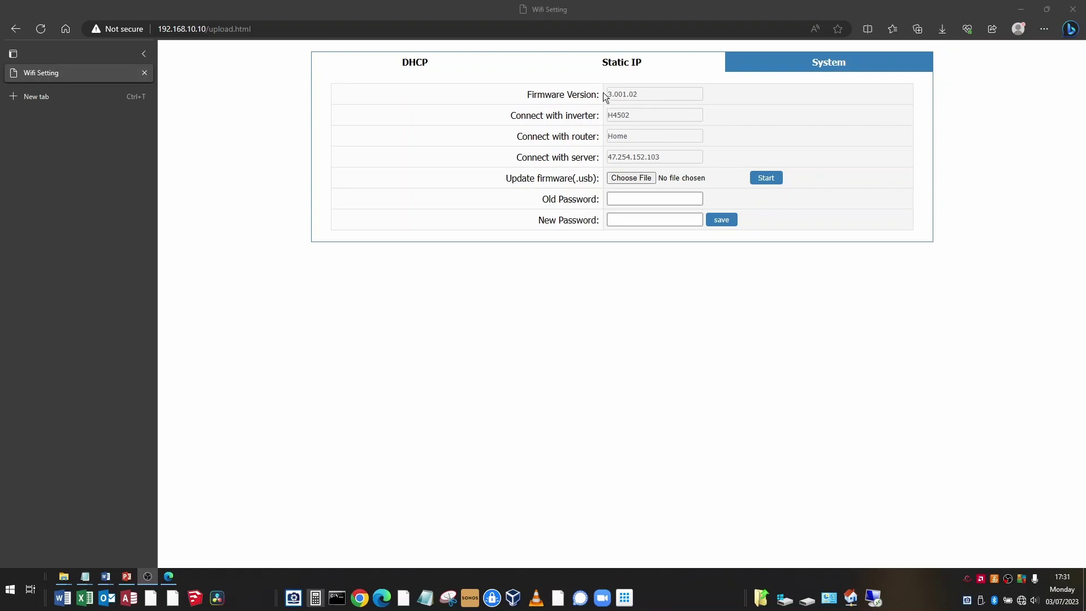
# Step: Review the saved static IP settings (Home, 192.168.1.112, gateway 192.168.1.254) and the System status page
pyautogui.click(620, 66)
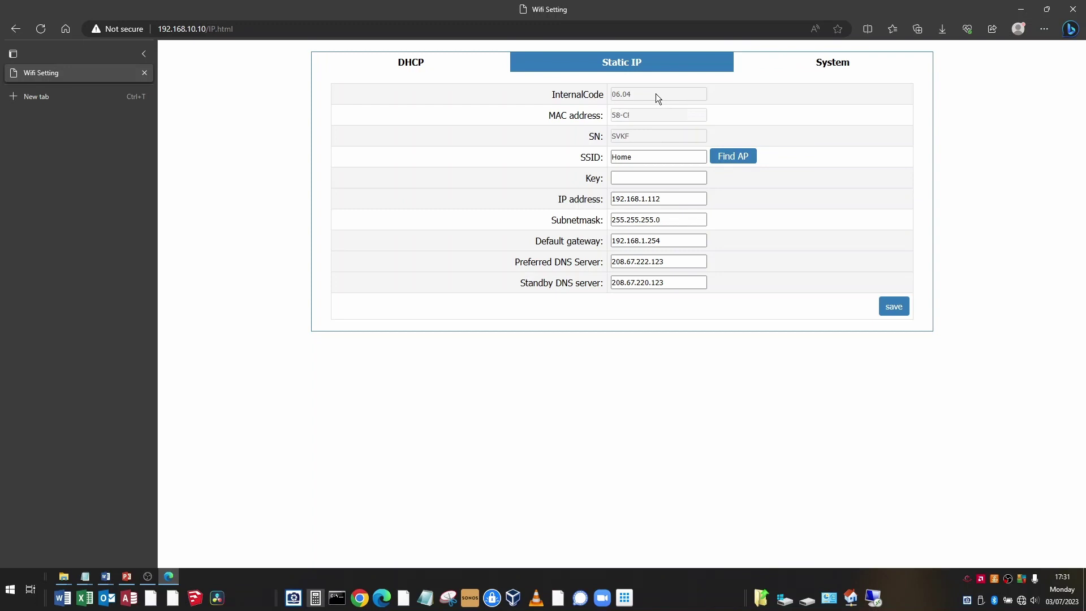
pyautogui.click(831, 65)
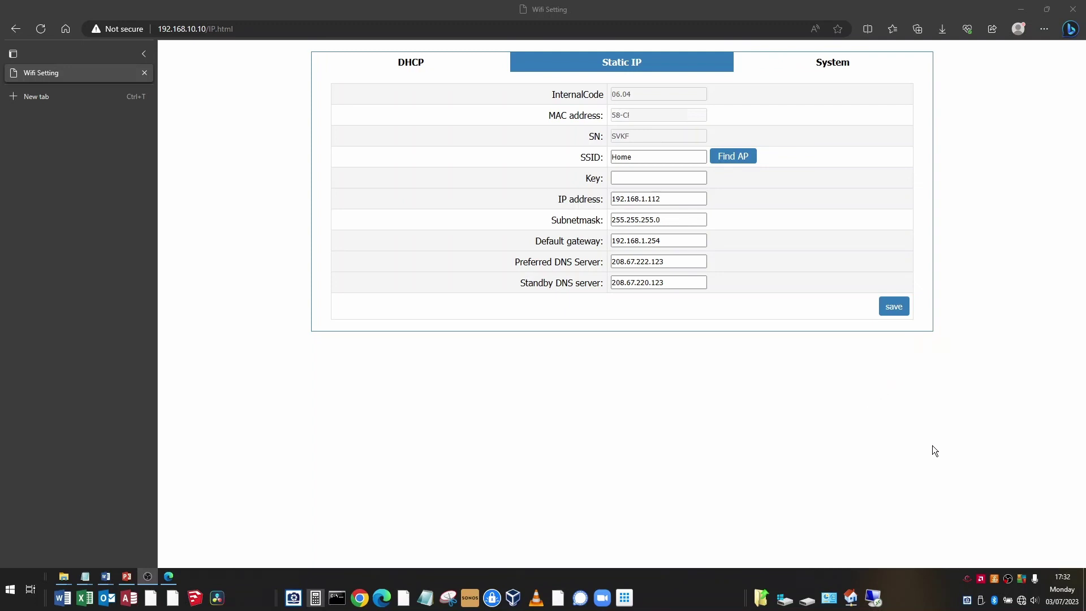
# Step: Reconnect the PC to the Home Wi-Fi network from the taskbar network list
pyautogui.click(1021, 601)
pyautogui.click(952, 342)
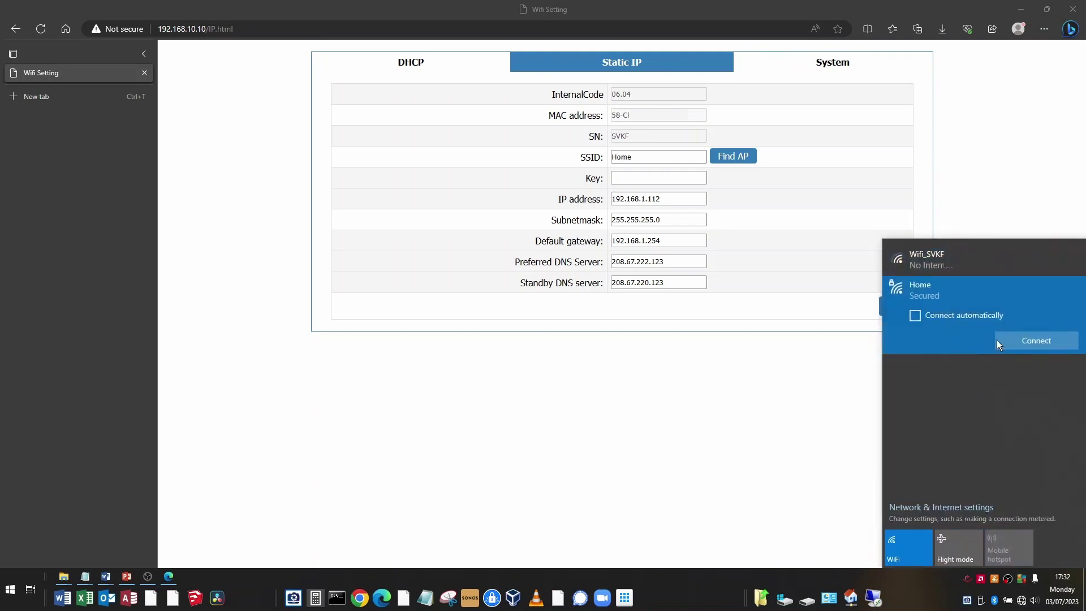
pyautogui.click(1036, 341)
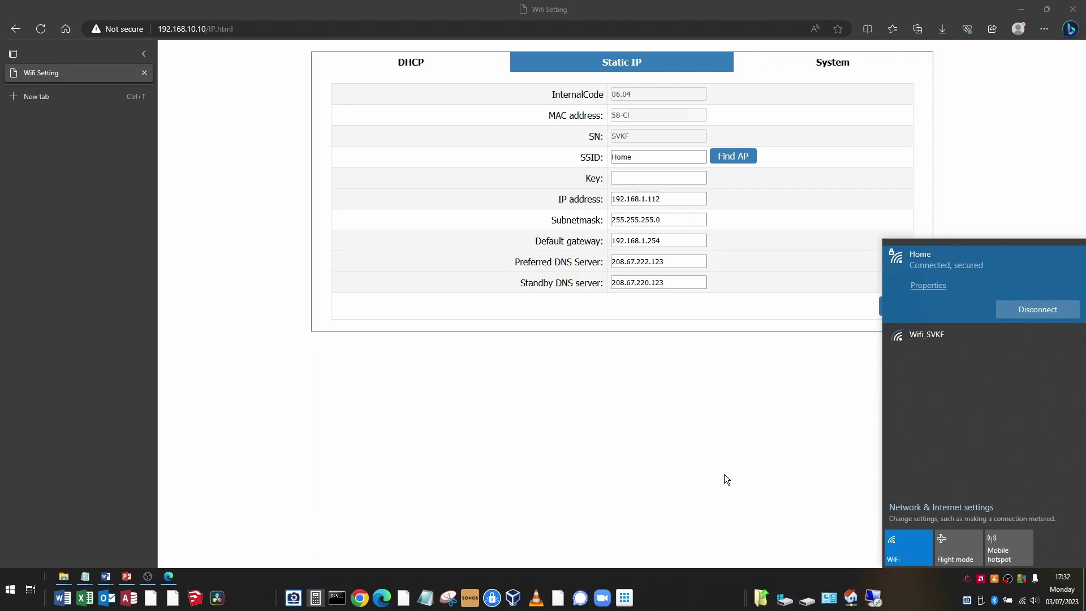
pyautogui.click(704, 476)
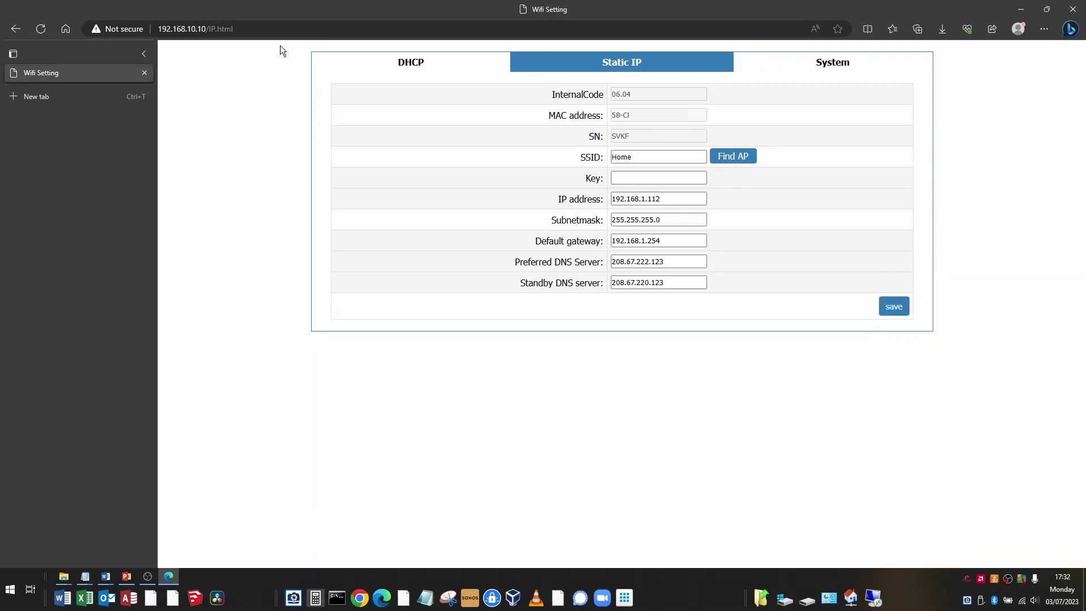
# Step: Open 192.168.1.112 and sign in to the dongle as admin, declining to save the password
pyautogui.click(285, 31)
pyautogui.write('192.168.1.112')
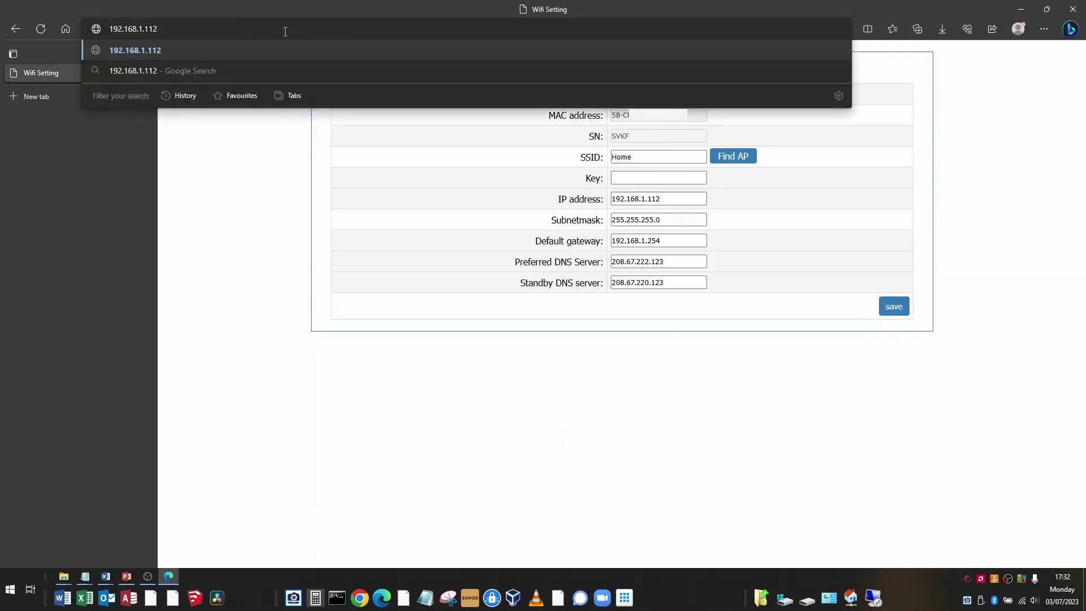
pyautogui.press('Return')
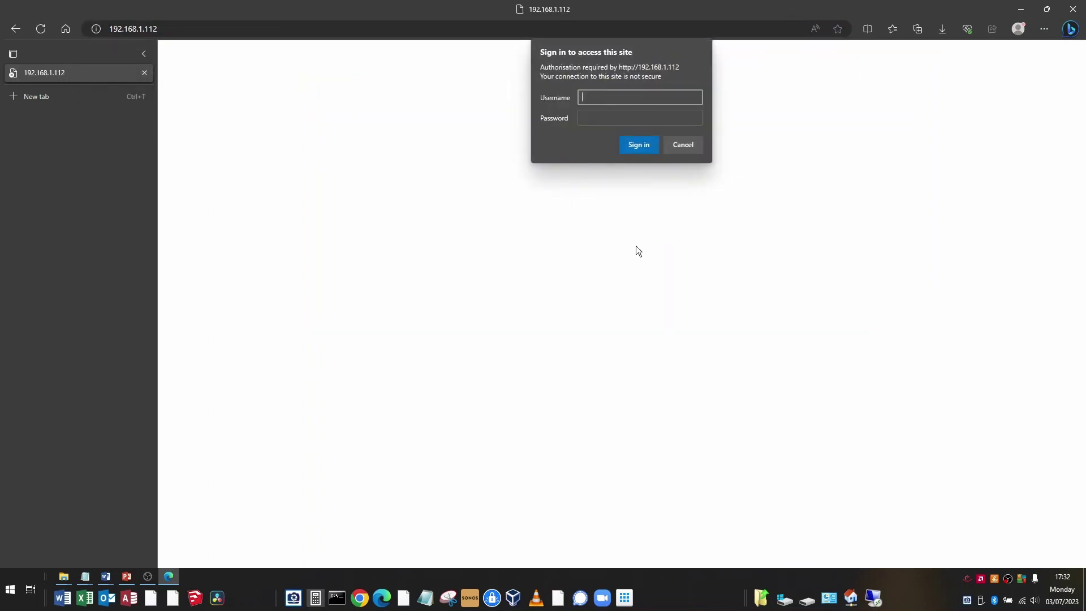
pyautogui.write('admin')
pyautogui.press('Tab')
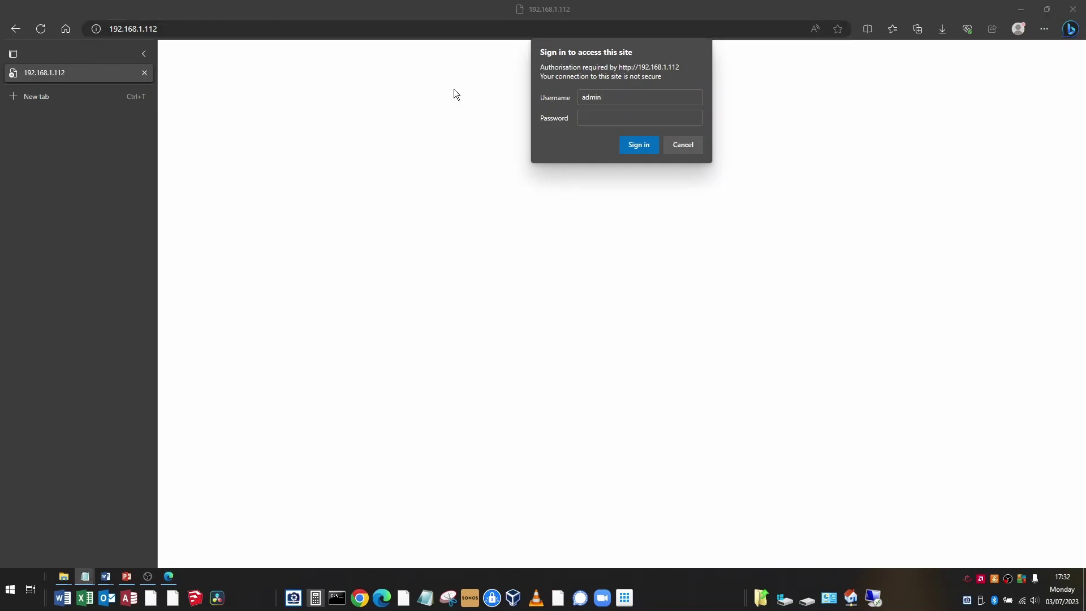
pyautogui.click(589, 117)
pyautogui.click(639, 144)
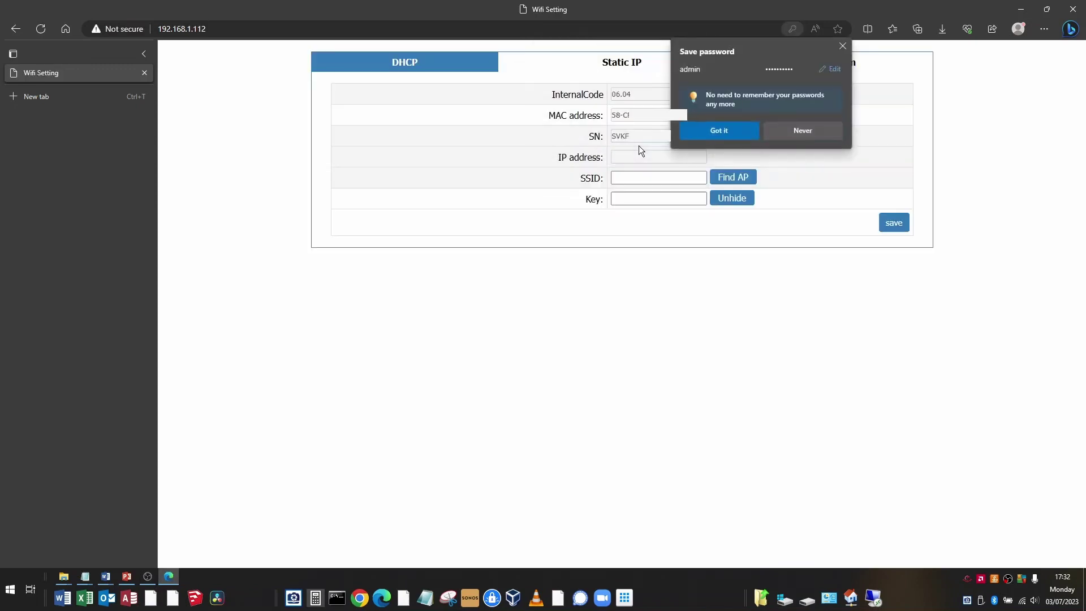
pyautogui.click(842, 46)
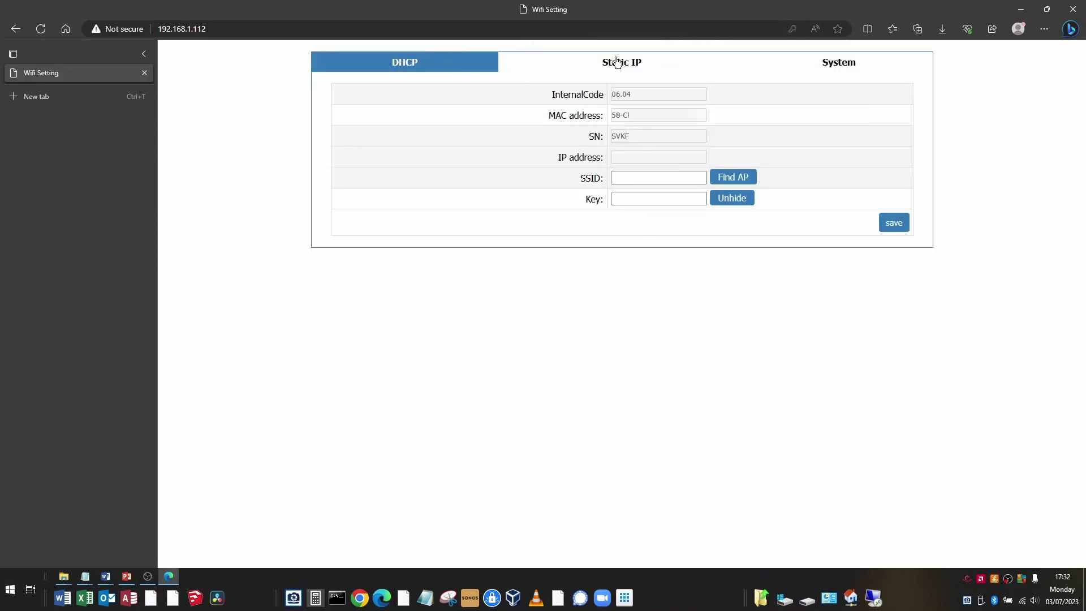
# Step: Check the Static IP, System and DHCP pages at the dongle's new address
pyautogui.click(633, 66)
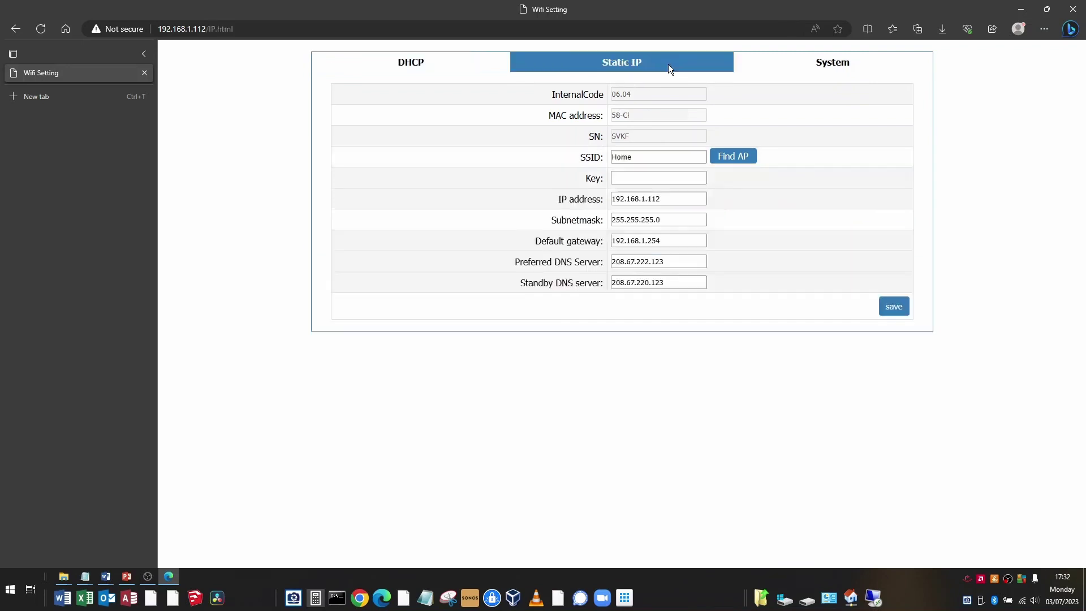
pyautogui.click(830, 68)
pyautogui.click(421, 67)
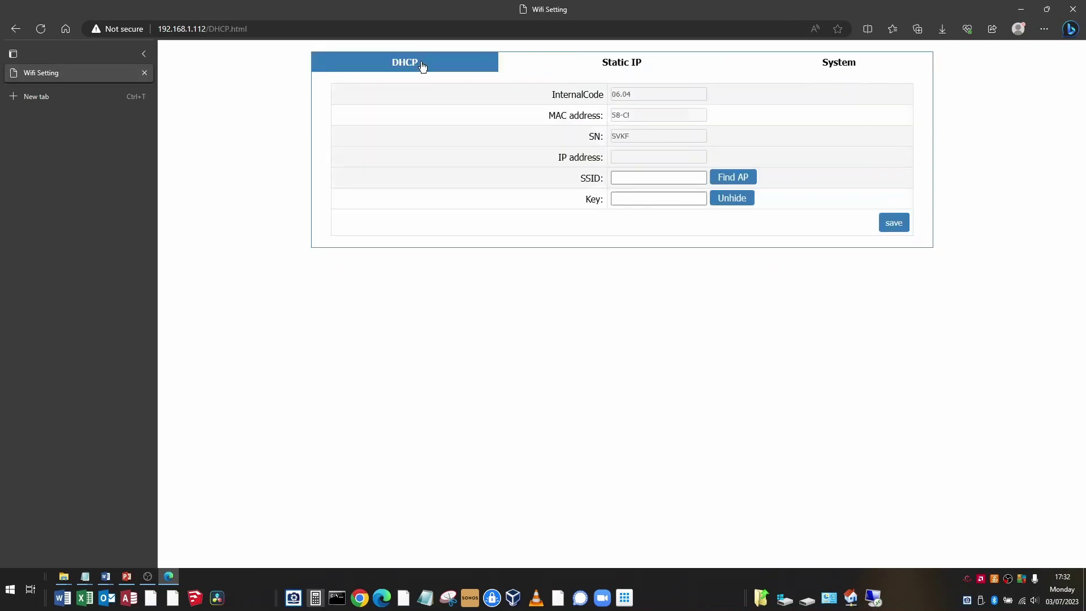